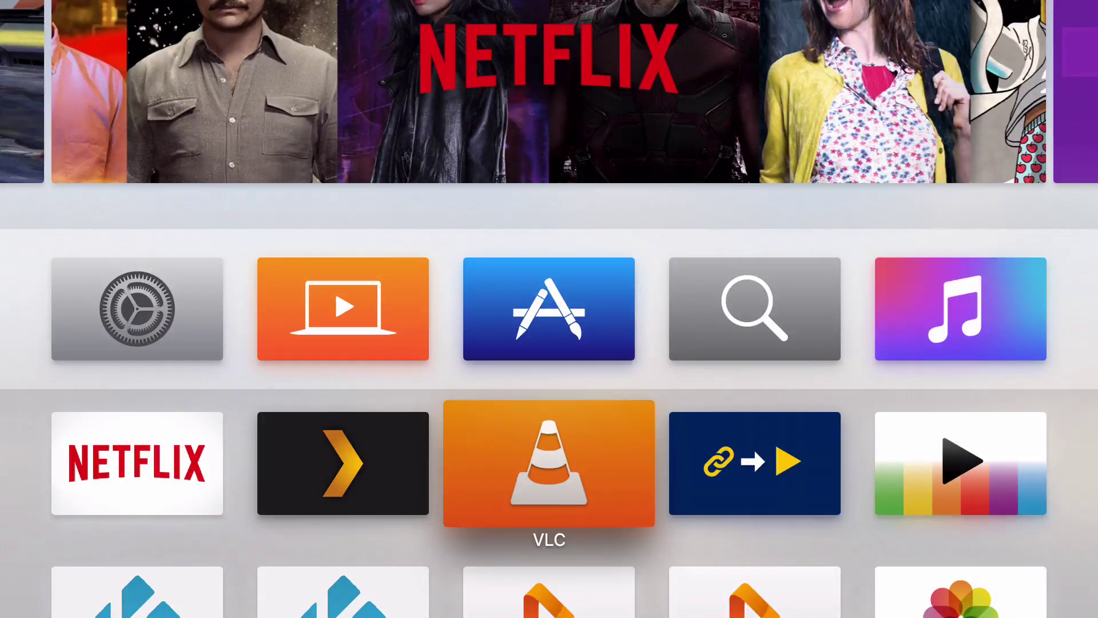
# Step: Open the VLC for Mobile page in the App Store and read its full description
pyautogui.press('Up')
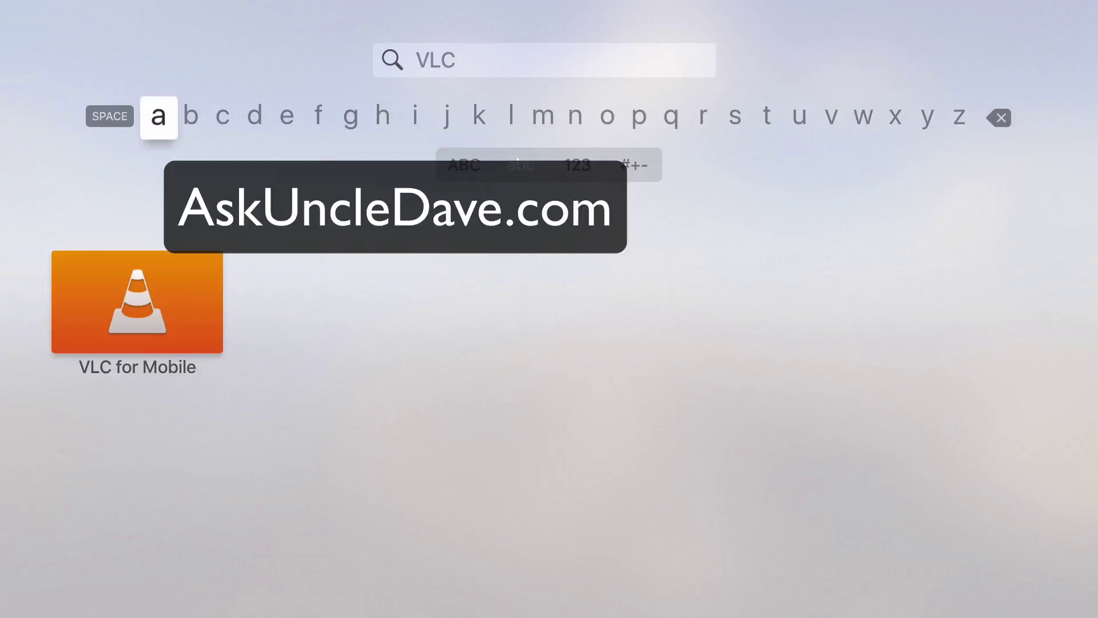
pyautogui.press('Down')
pyautogui.press('Down')
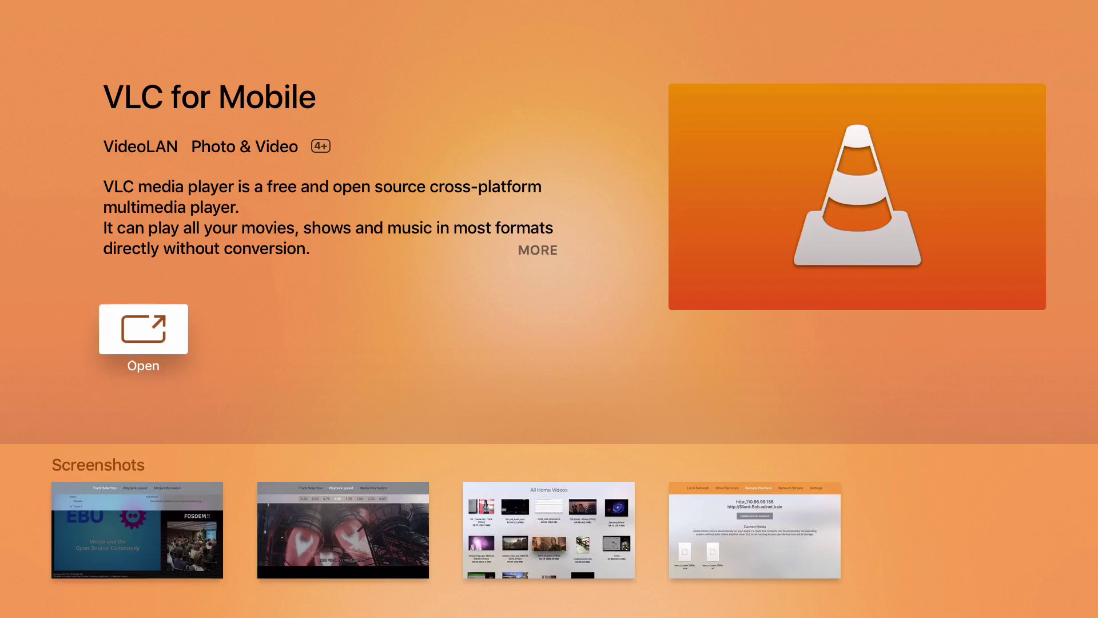
pyautogui.press('Up')
pyautogui.press('Return')
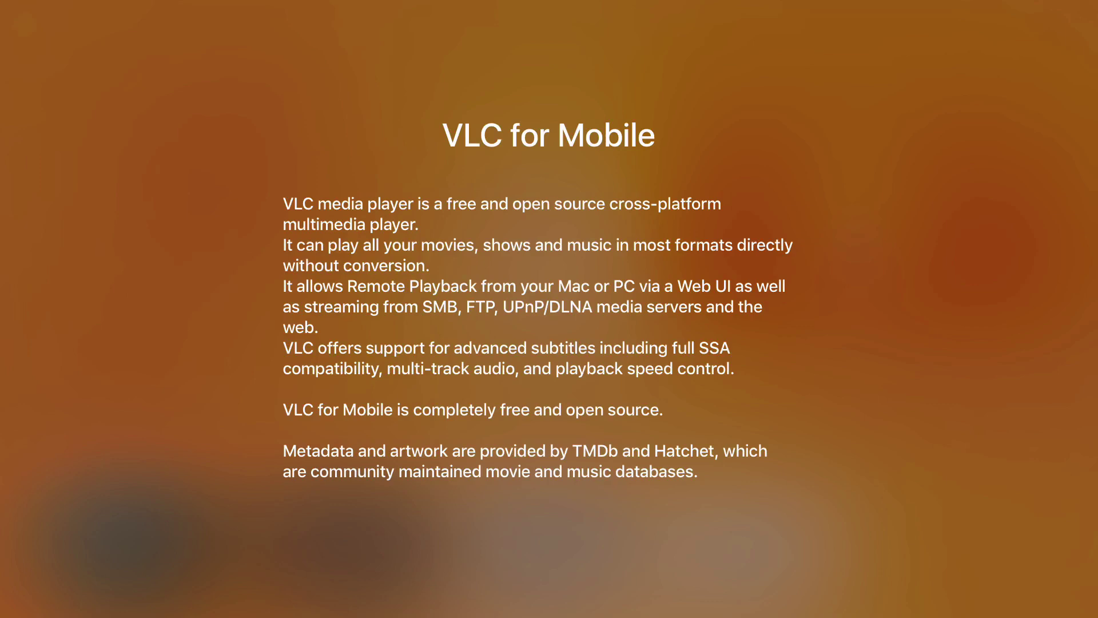
pyautogui.press('Escape')
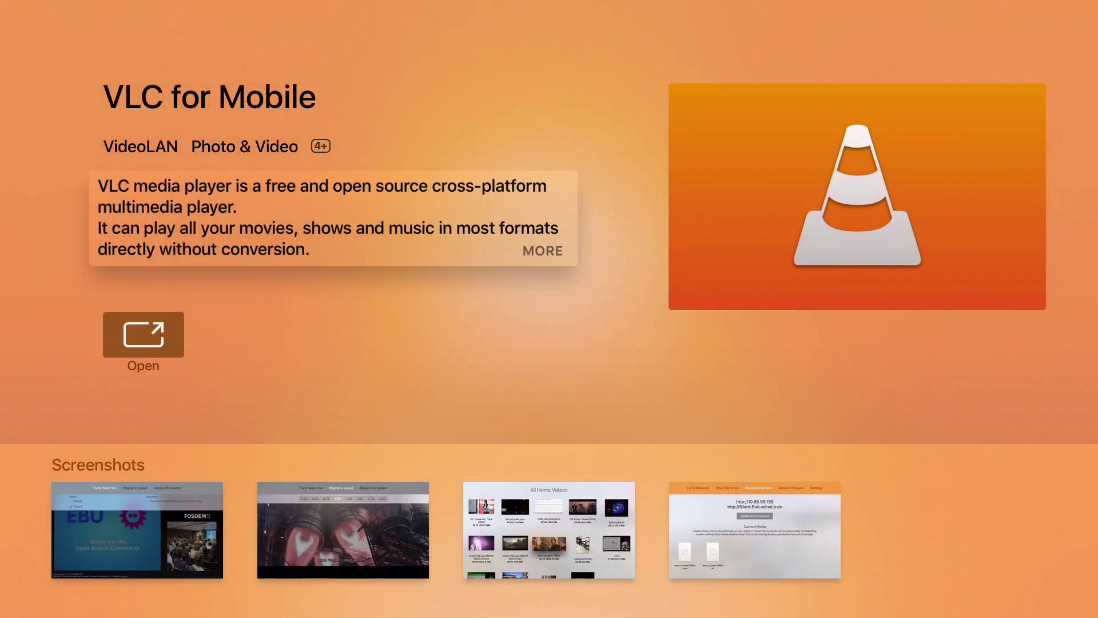
# Step: Launch VLC from its App Store page
pyautogui.press('Down')
pyautogui.press('Return')
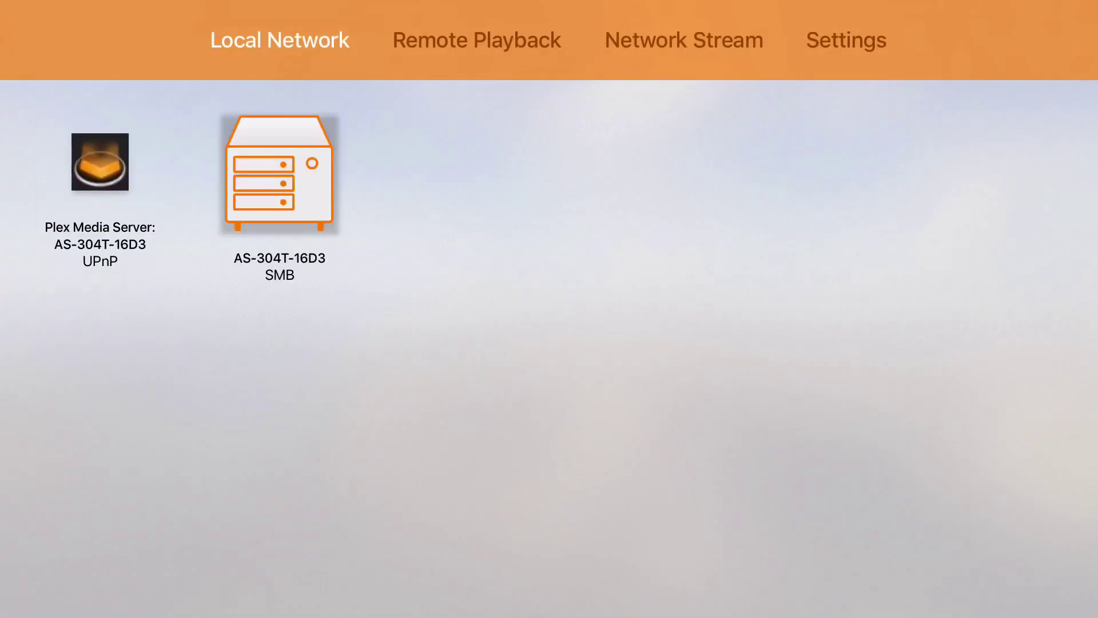
pyautogui.press('Return')
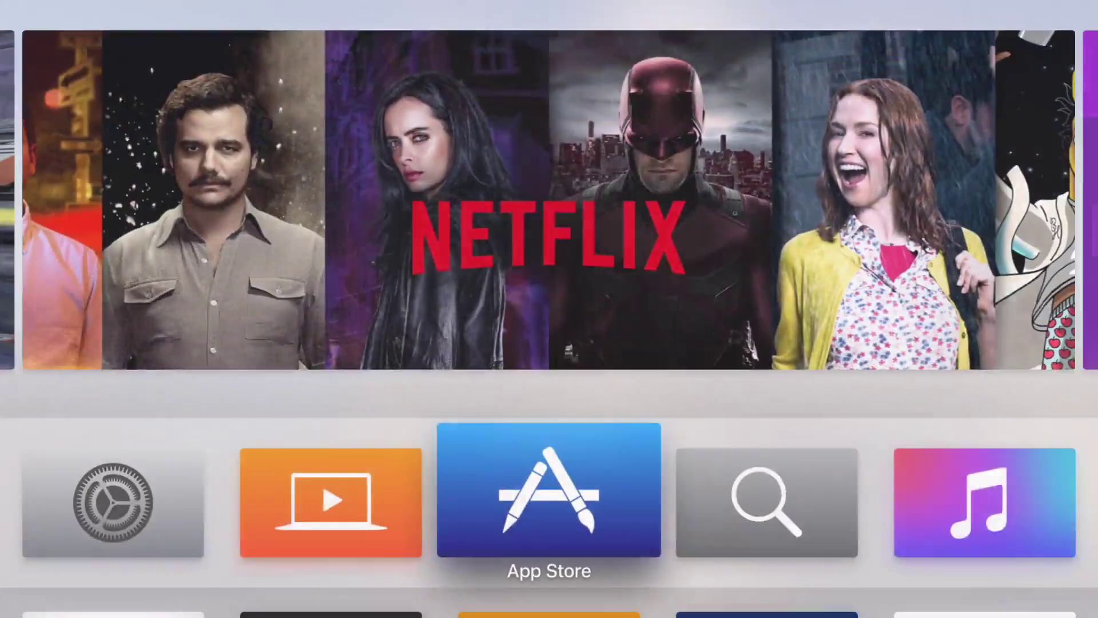
# Step: Switch to Infuse from the home screen and open its network Shares settings
pyautogui.press('Down')
pyautogui.press('Down')
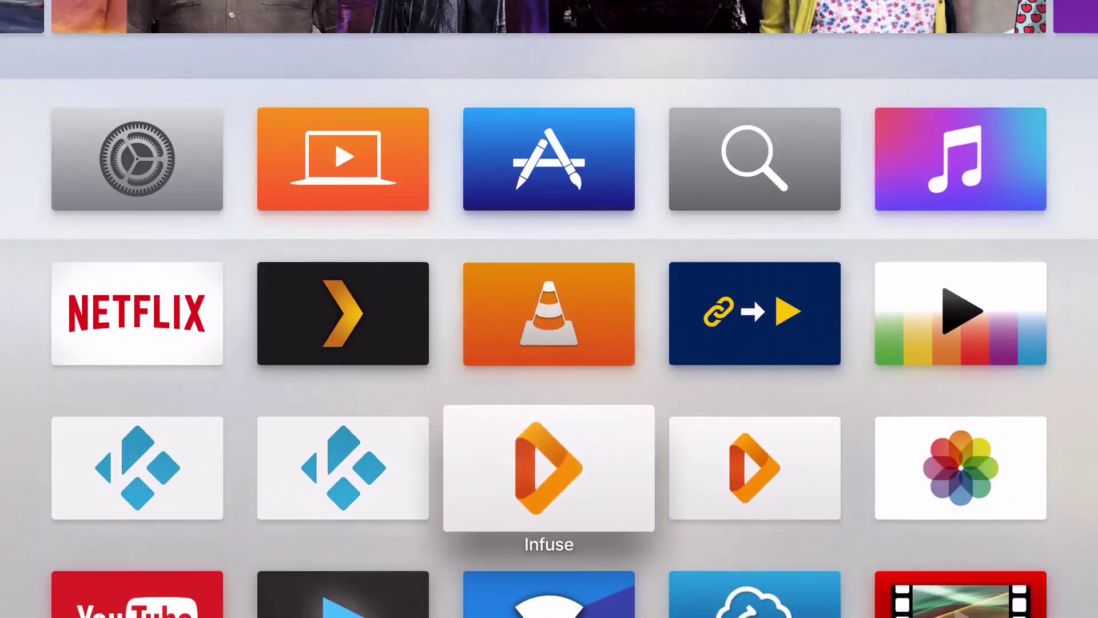
pyautogui.press('Return')
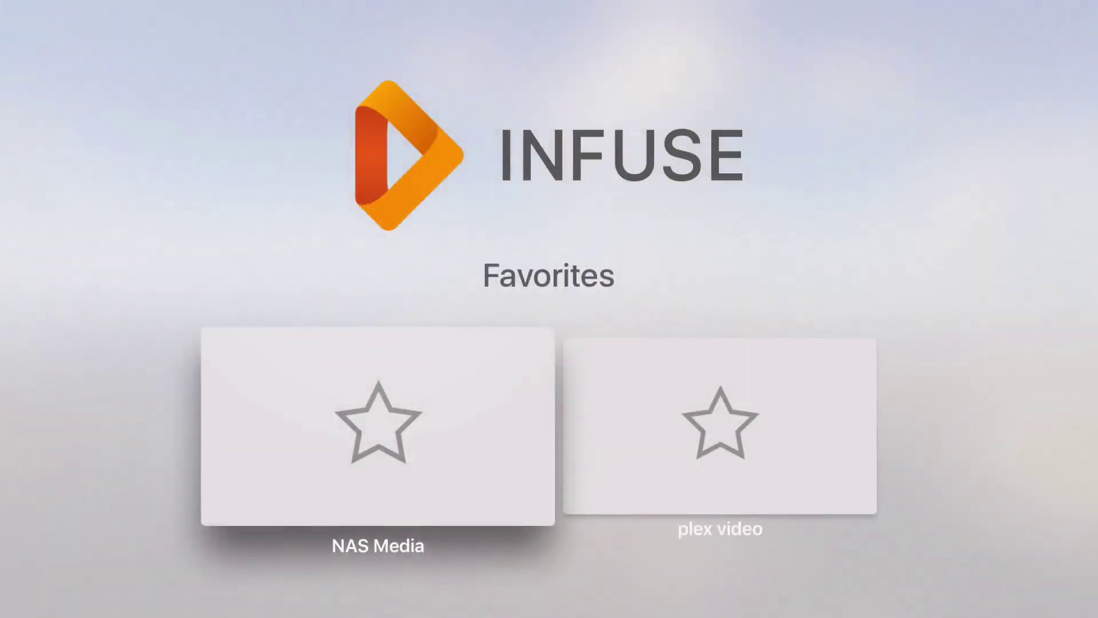
pyautogui.press('Up')
pyautogui.press('Return')
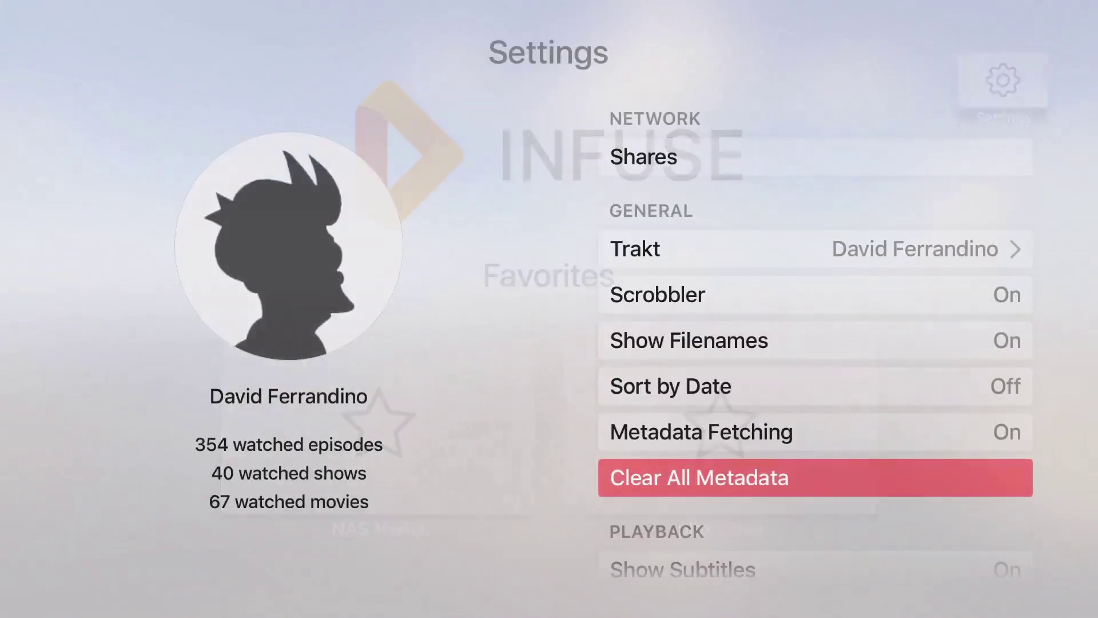
pyautogui.press('Return')
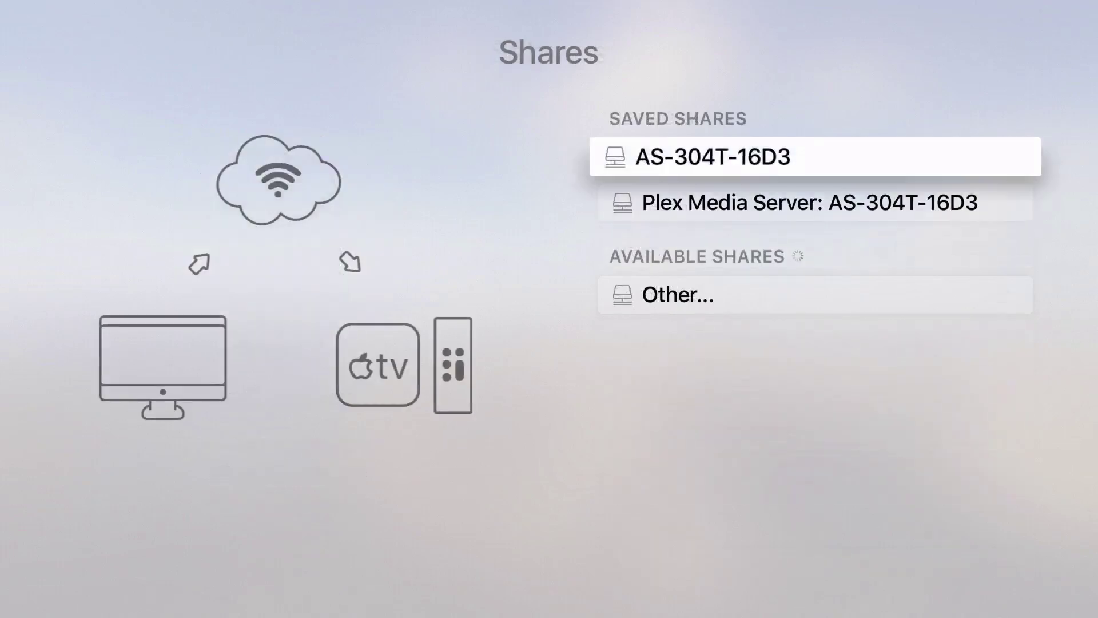
# Step: Look through the saved and available network shares in Infuse
pyautogui.press('Down')
pyautogui.press('Down')
pyautogui.press('Down')
pyautogui.press('Down')
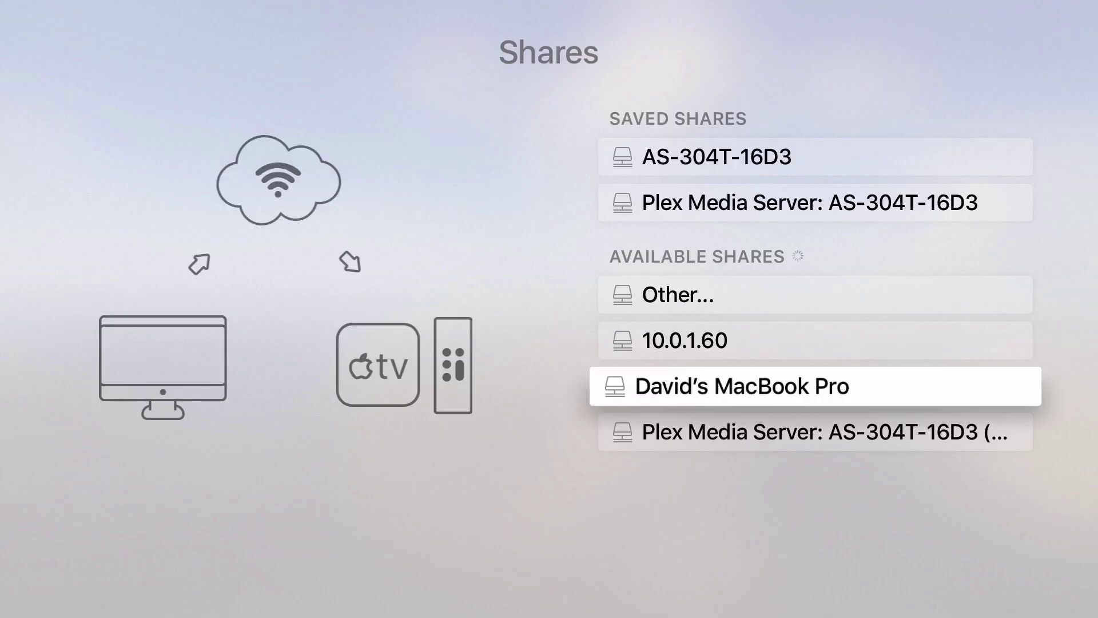
# Step: Switch back to VLC and log in to the AS-304T-16D3 SMB server with the saved credentials
pyautogui.press('Home')
pyautogui.press('Home')
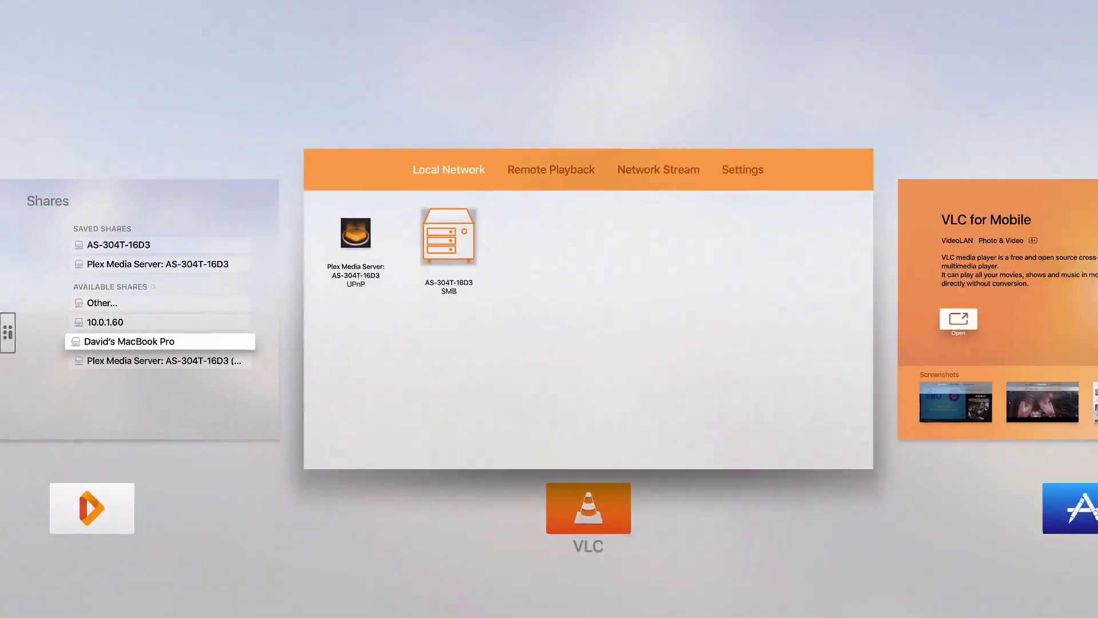
pyautogui.press('Return')
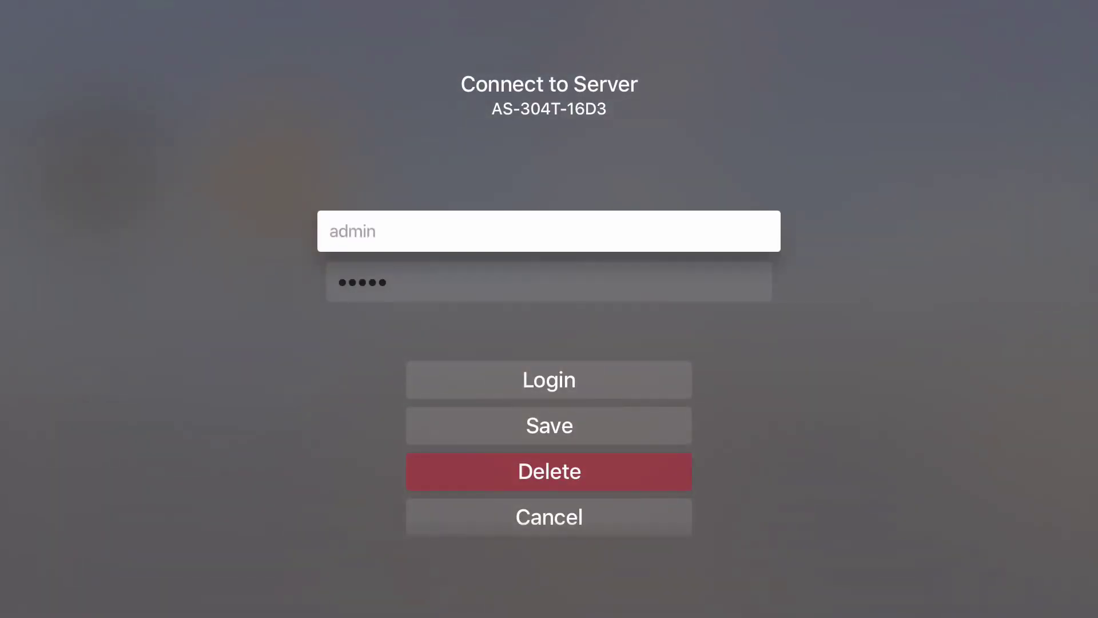
pyautogui.press('Down')
pyautogui.press('Down')
pyautogui.press('Down')
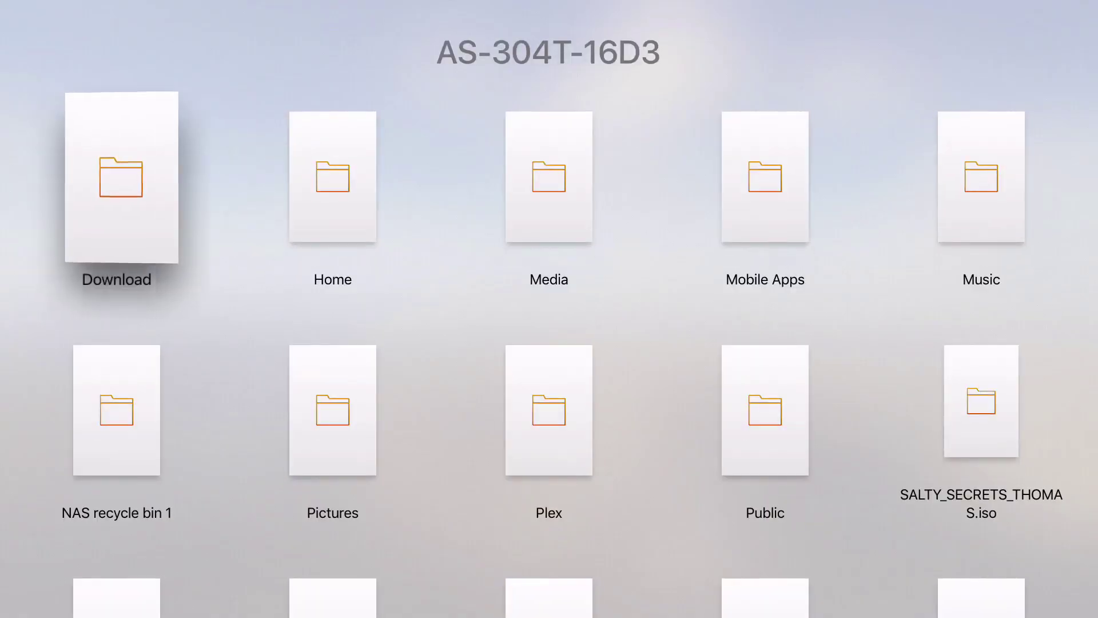
# Step: Open the Dads TV folder inside the server's Media folder
pyautogui.press('Right')
pyautogui.press('Right')
pyautogui.press('Return')
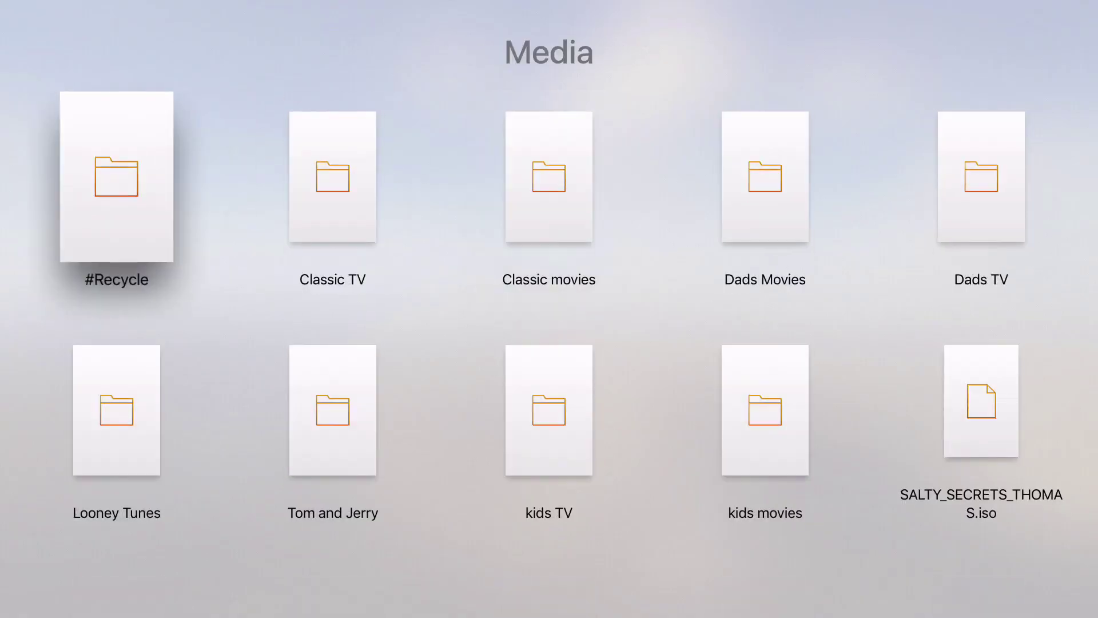
pyautogui.press('Right')
pyautogui.press('Right')
pyautogui.press('Right')
pyautogui.press('Right')
pyautogui.press('Left')
pyautogui.press('Right')
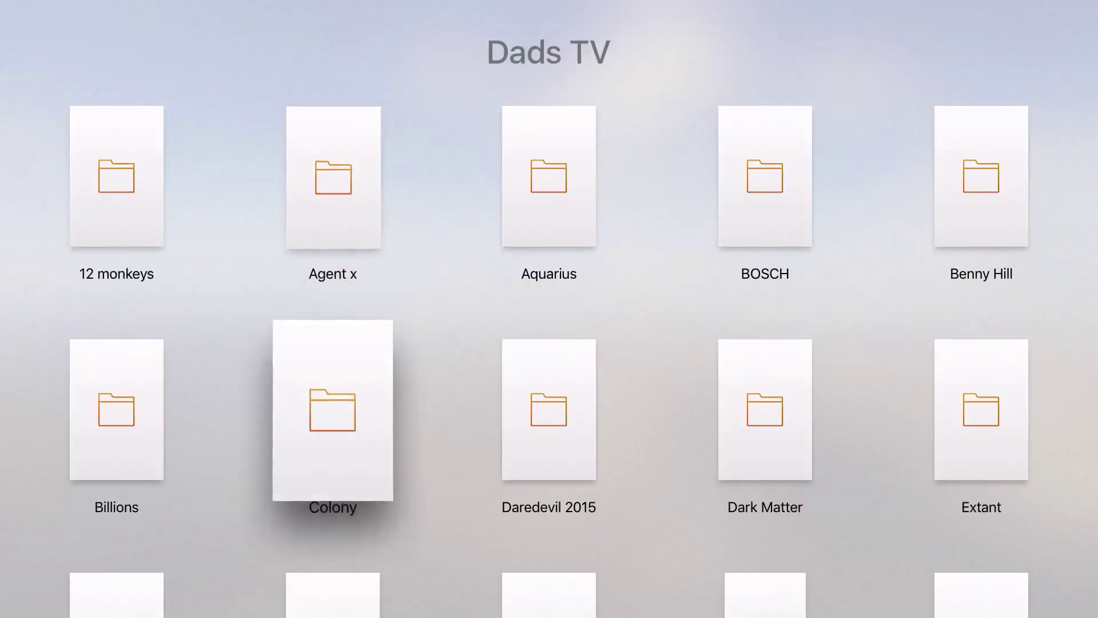
# Step: Open the Homeland season 5 folder within the Homeland folder
pyautogui.press('Down')
pyautogui.press('Right')
pyautogui.press('Return')
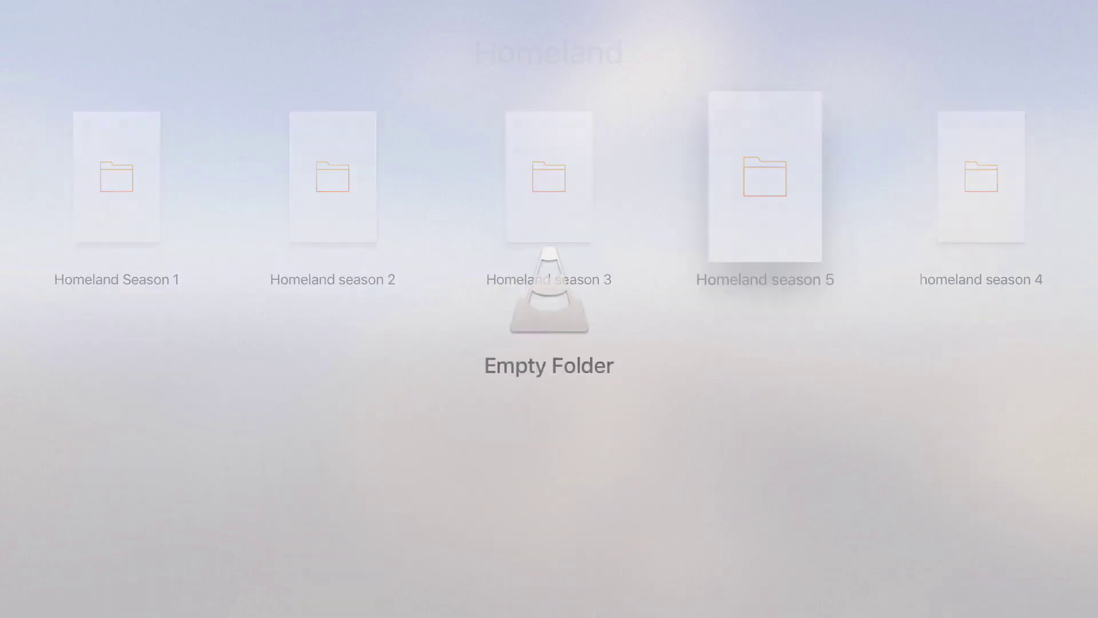
pyautogui.press('Right')
pyautogui.press('Right')
pyautogui.press('Right')
pyautogui.press('Right')
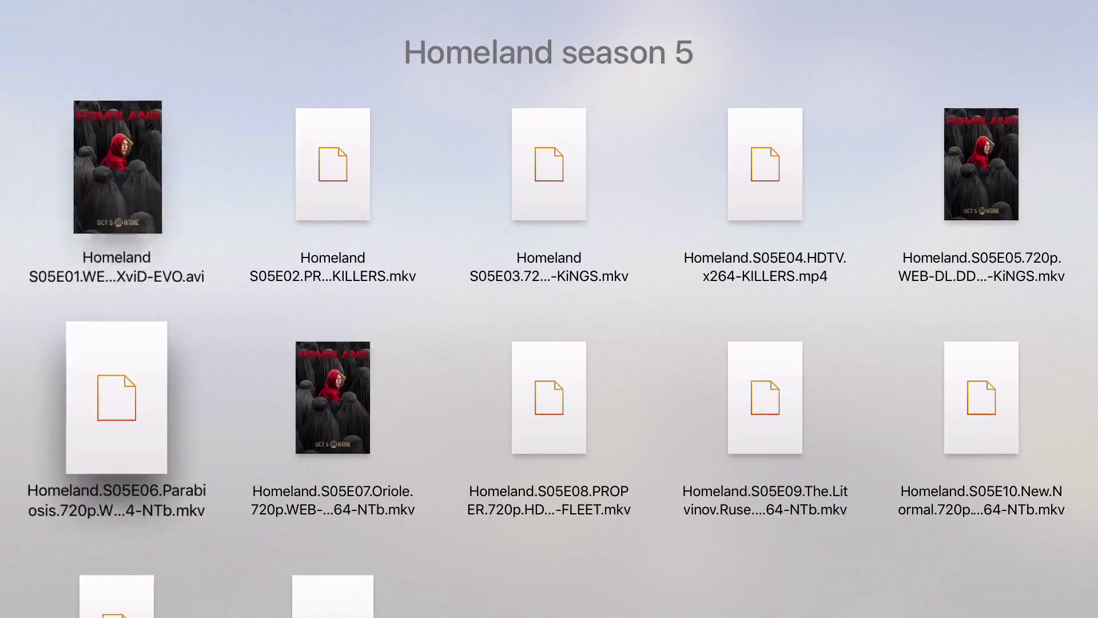
# Step: Play the Homeland S05E09 The Litvinov Ruse episode and show its track selection options
pyautogui.press('Right')
pyautogui.press('Right')
pyautogui.press('Right')
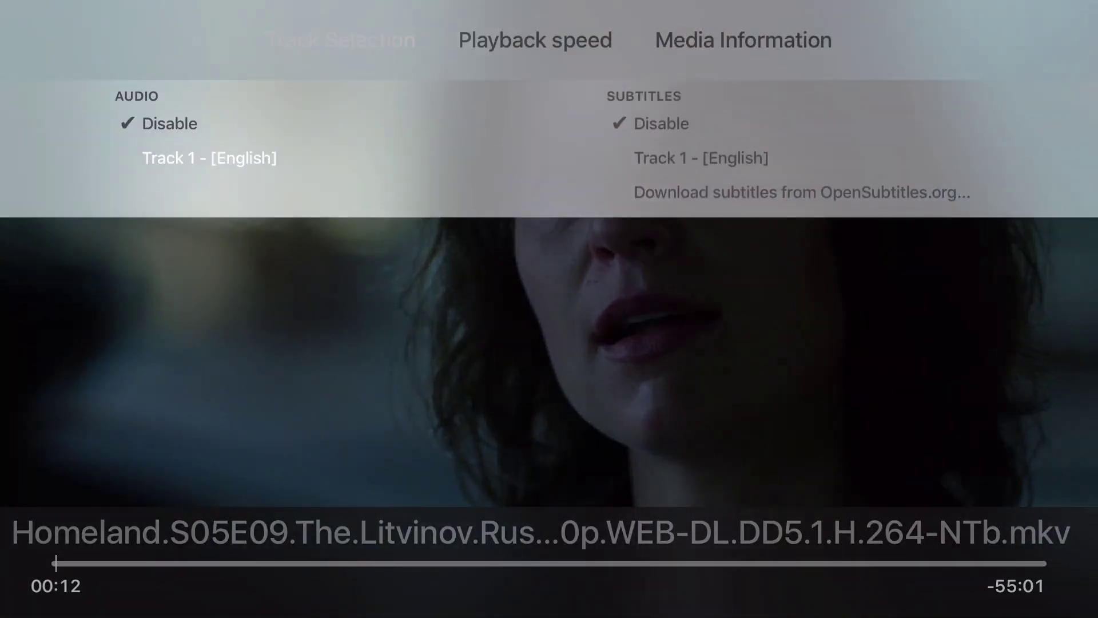
# Step: Open the subtitle download from OpenSubtitles.org for the playing episode
pyautogui.press('Up')
pyautogui.press('Down')
pyautogui.press('Up')
pyautogui.press('Right')
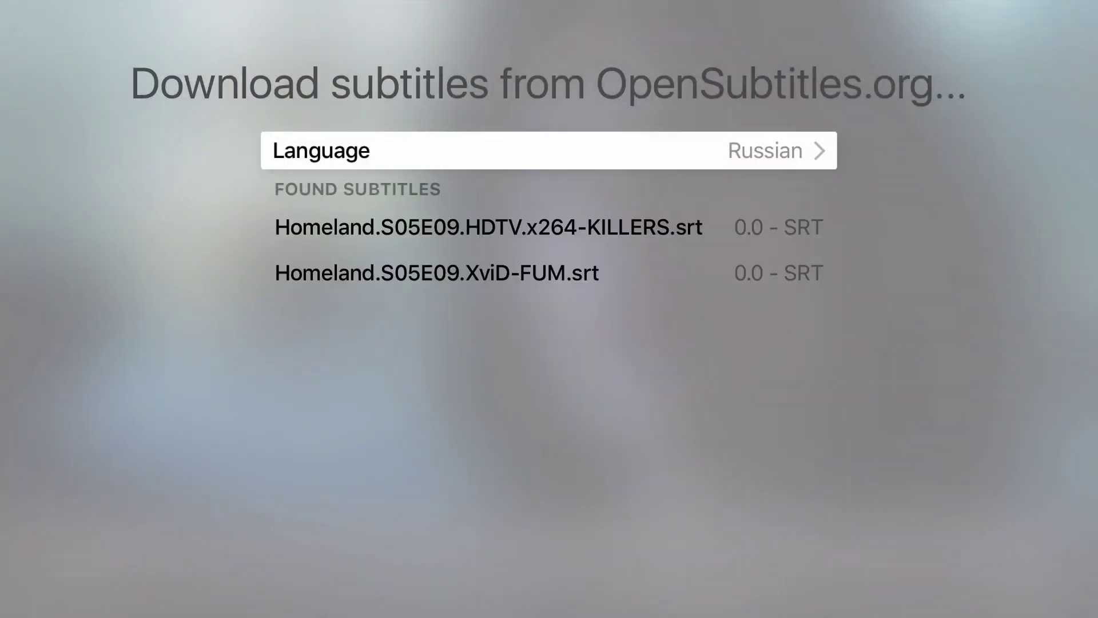
# Step: Set the subtitle search language to Portuguese
pyautogui.press('Return')
pyautogui.scroll(10, 549, 329)
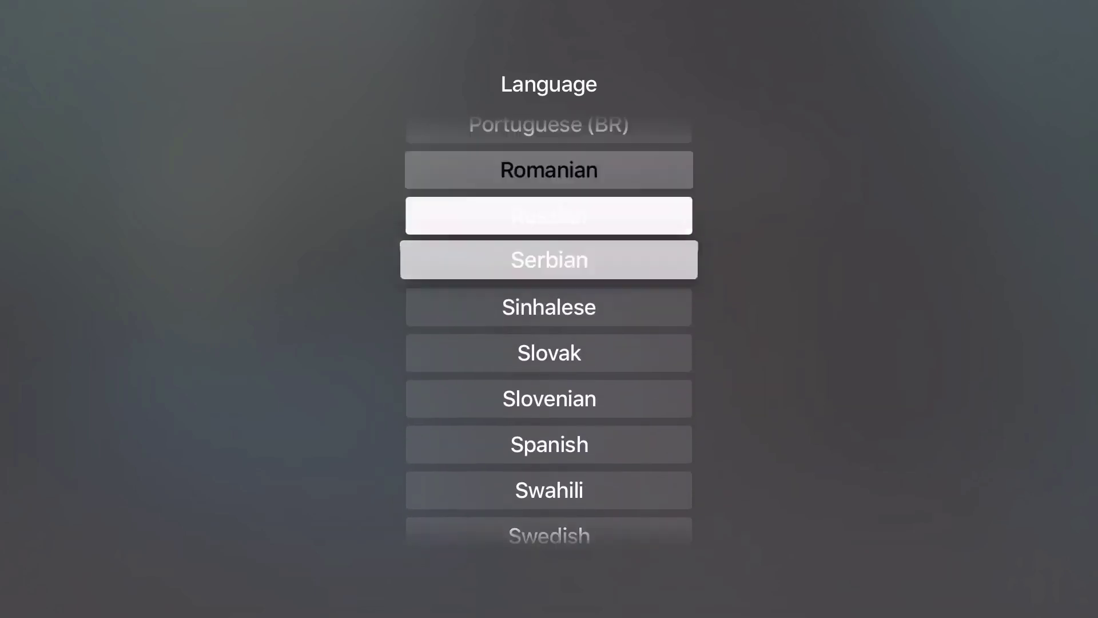
pyautogui.press('Up')
pyautogui.press('Up')
pyautogui.press('Up')
pyautogui.press('Down')
pyautogui.press('Return')
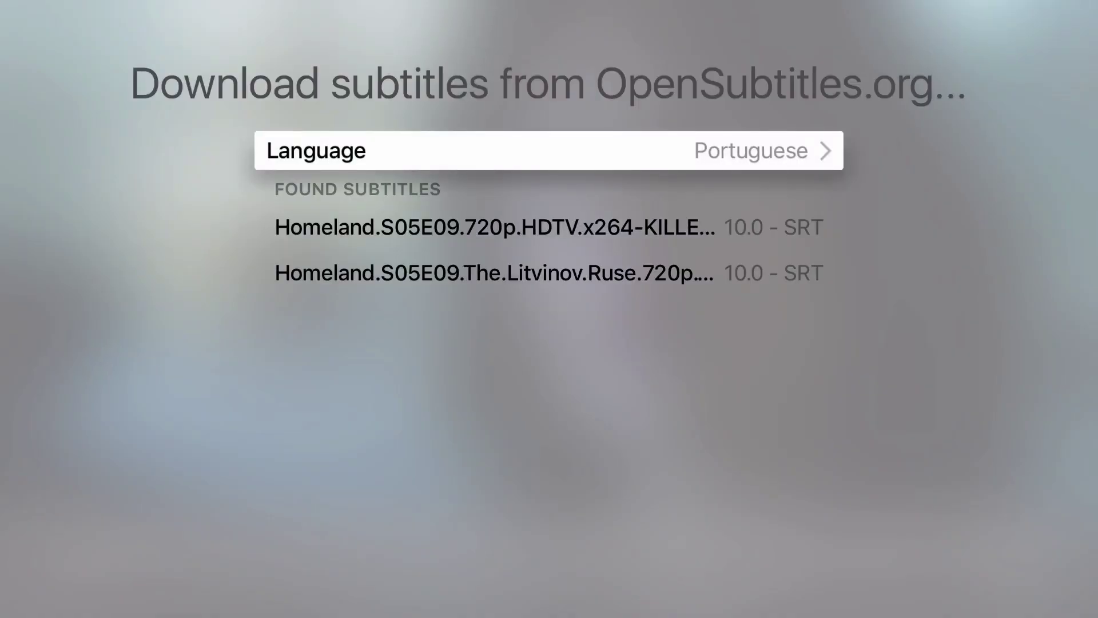
# Step: Download the Portuguese subtitle file named Homeland.S05E09.The.Litvinov.Ruse.720p for the episode
pyautogui.press('Down')
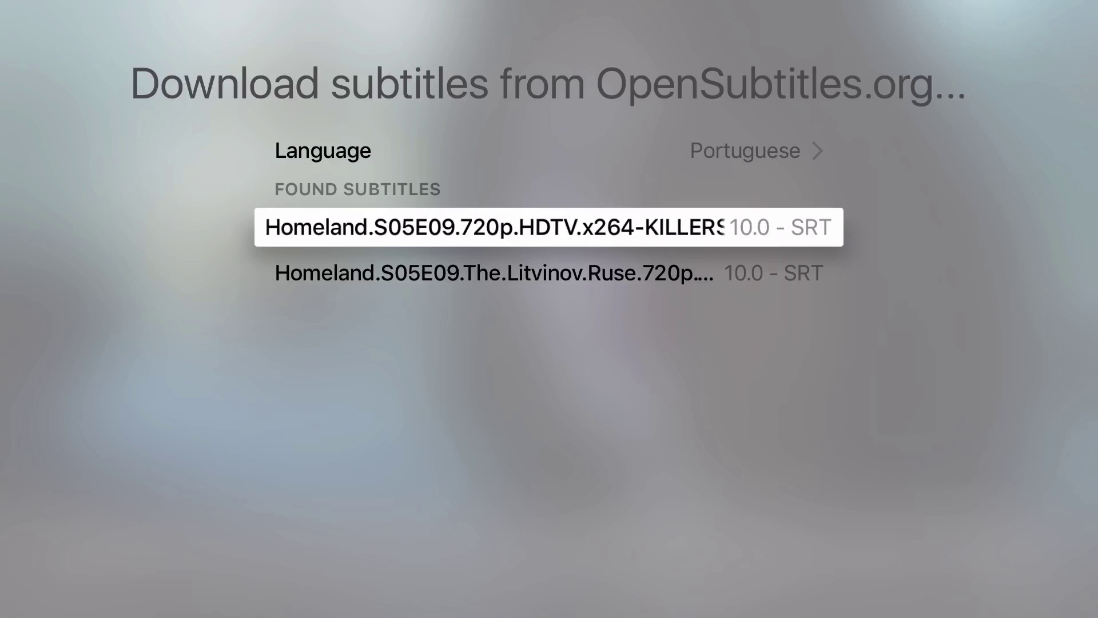
pyautogui.press('Down')
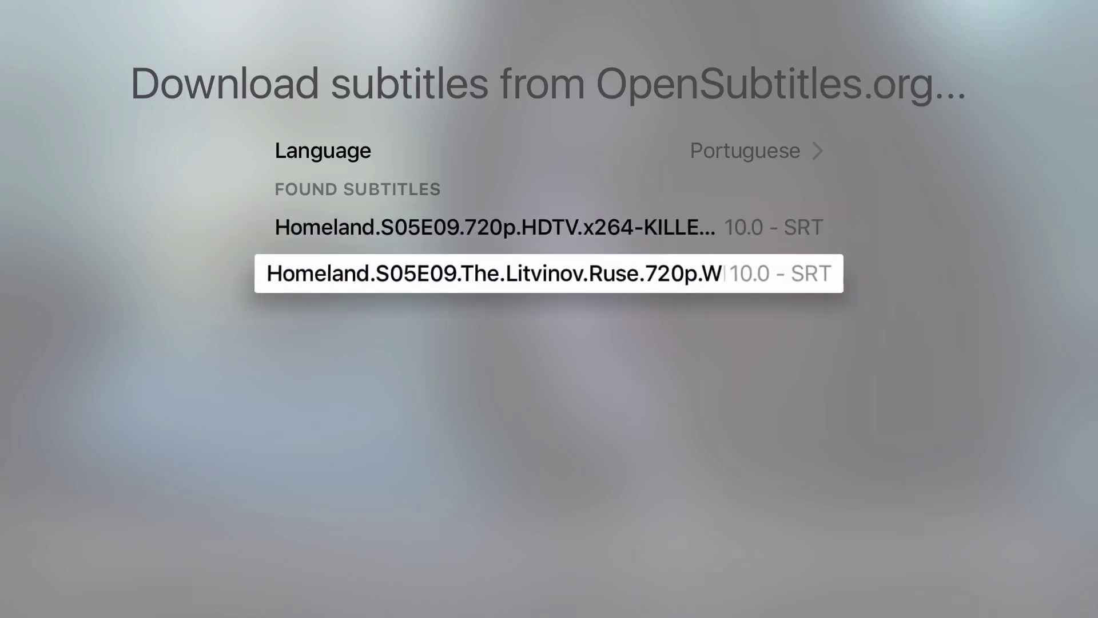
pyautogui.press('Up')
pyautogui.press('Up')
pyautogui.press('Down')
pyautogui.press('Down')
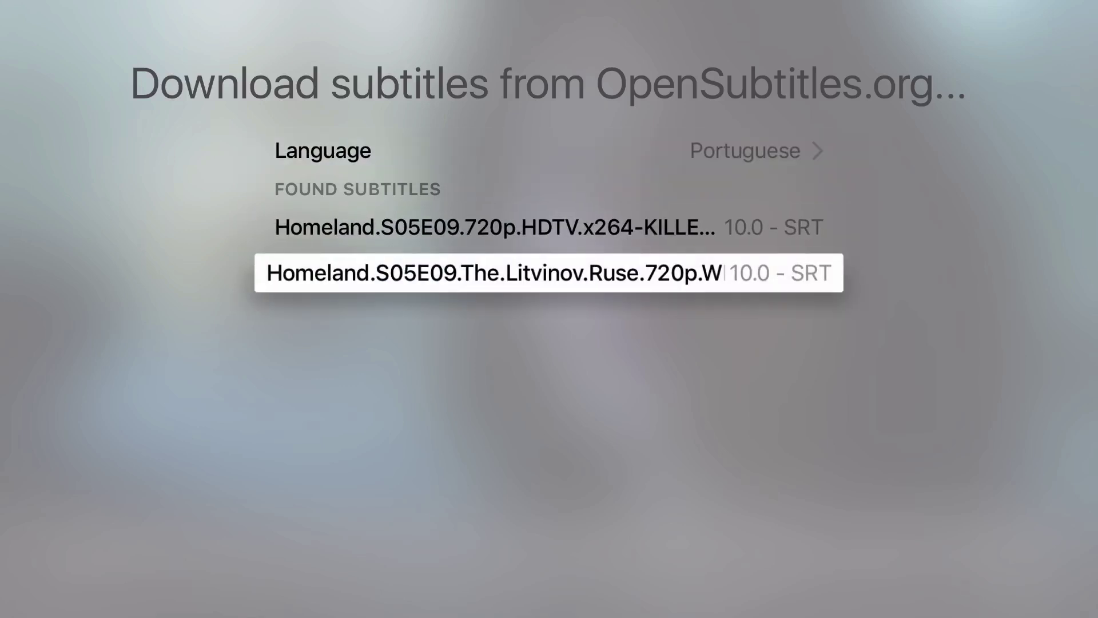
pyautogui.press('Return')
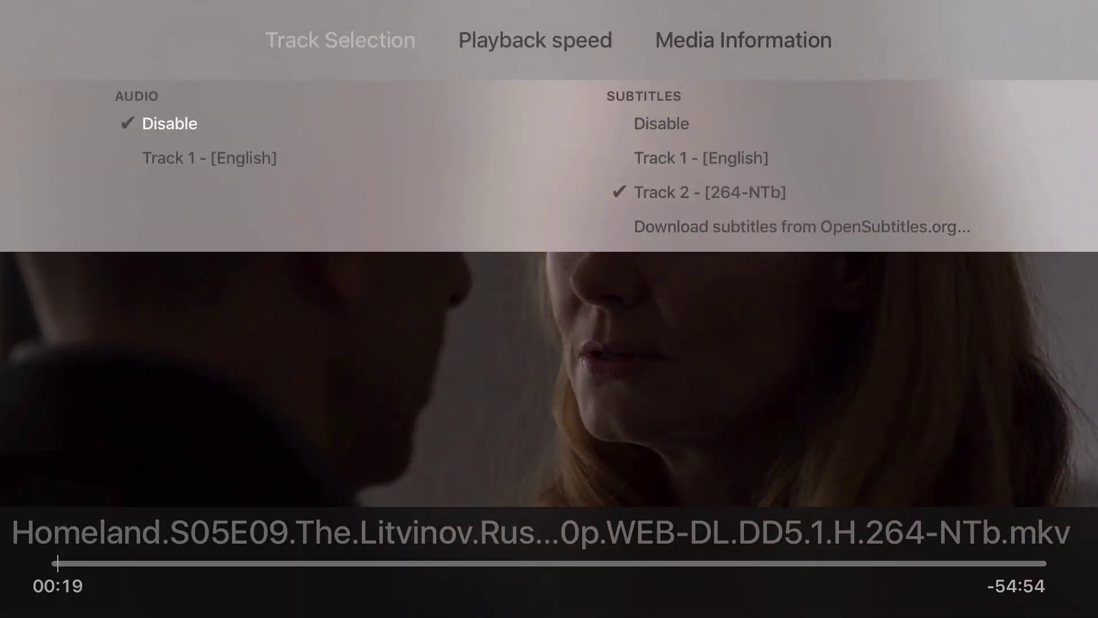
# Step: View the episode's playback speed options and media information
pyautogui.press('Right')
pyautogui.press('Up')
pyautogui.press('Right')
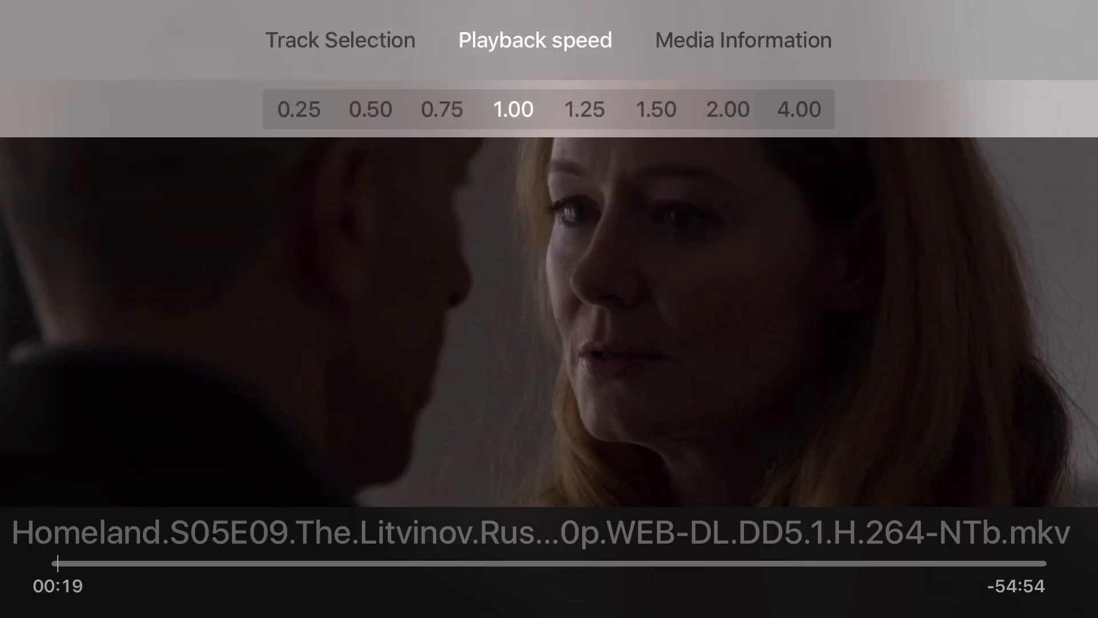
pyautogui.press('Right')
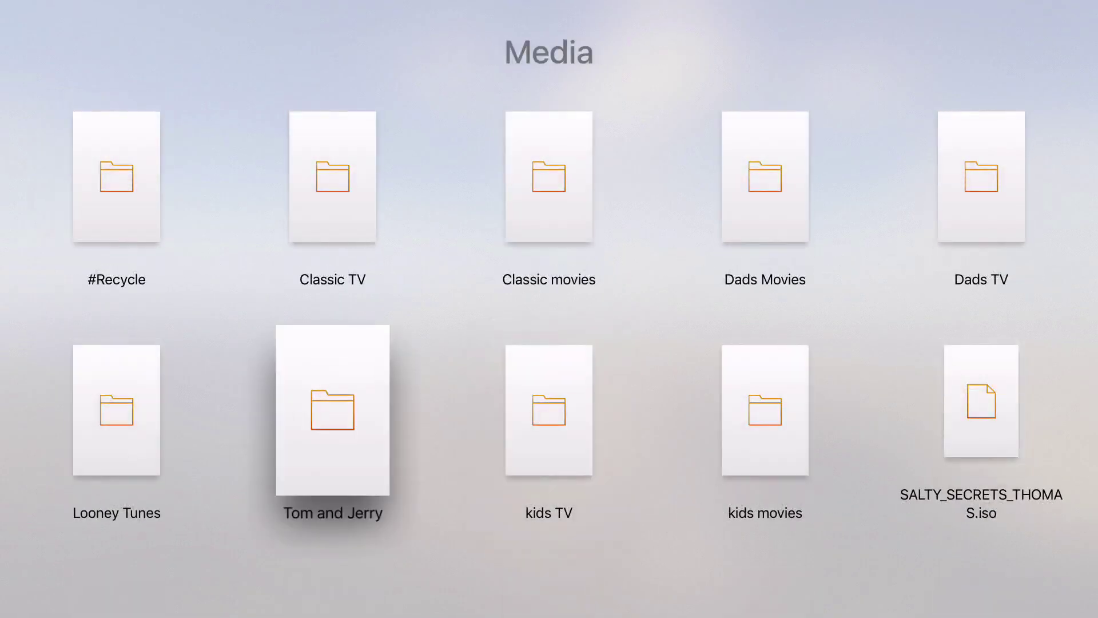
# Step: Browse the lower row of the Media folder and return to the Local Network overview
pyautogui.press('Escape')
pyautogui.press('Down')
pyautogui.press('Right')
pyautogui.press('Right')
pyautogui.press('Right')
pyautogui.press('Escape')
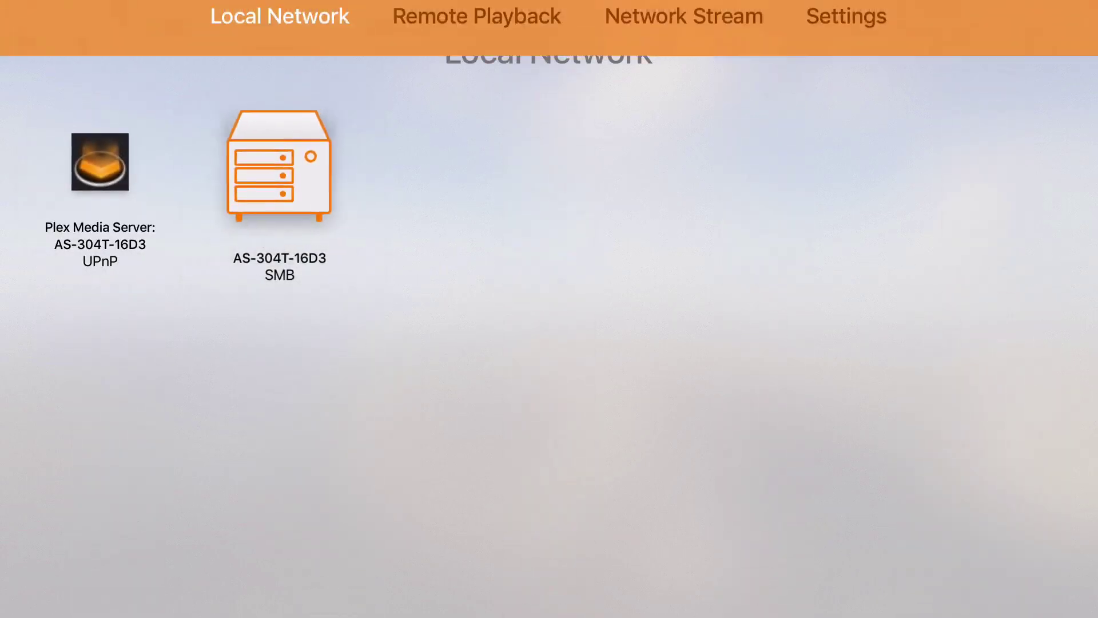
# Step: Enable Remote Playback in VLC
pyautogui.press('Right')
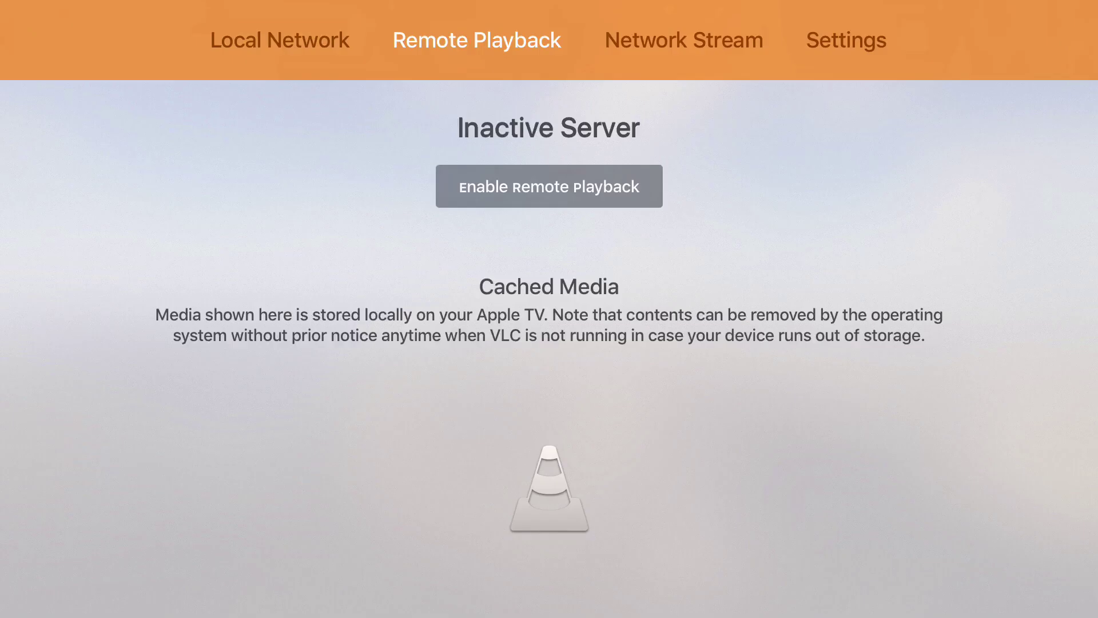
pyautogui.press('Down')
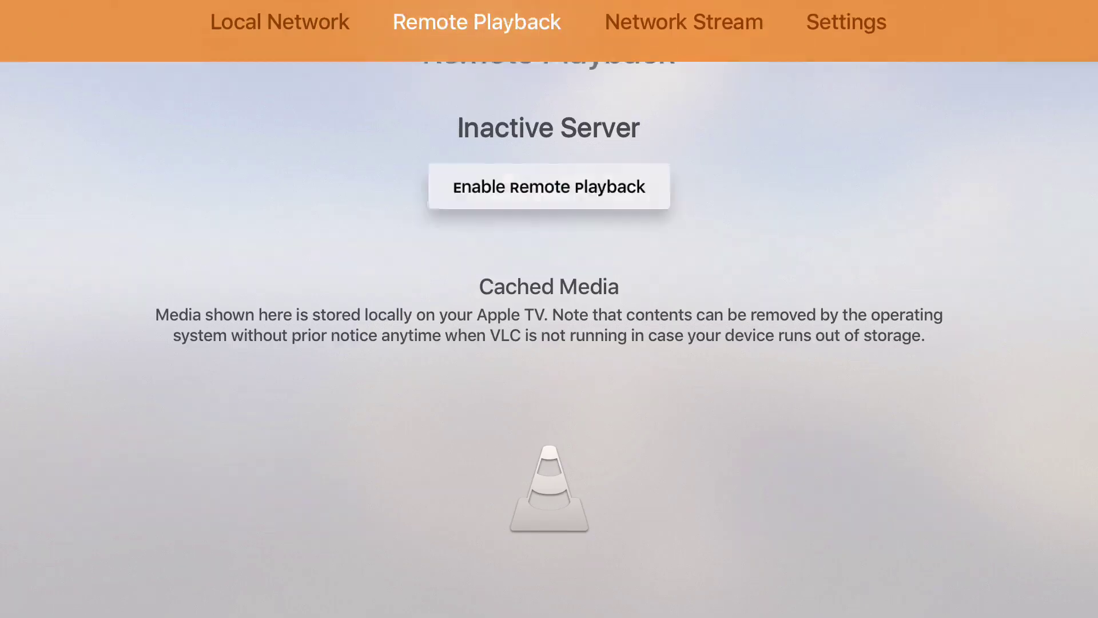
pyautogui.press('Return')
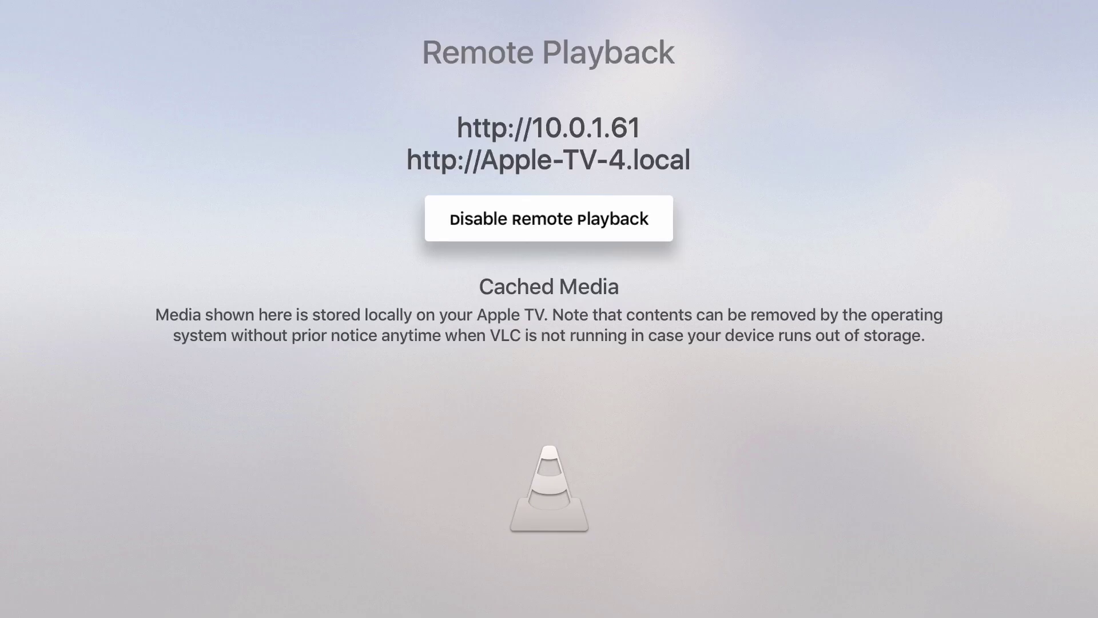
# Step: Open the Network Stream page and look at its URL entry field
pyautogui.press('Up')
pyautogui.press('Right')
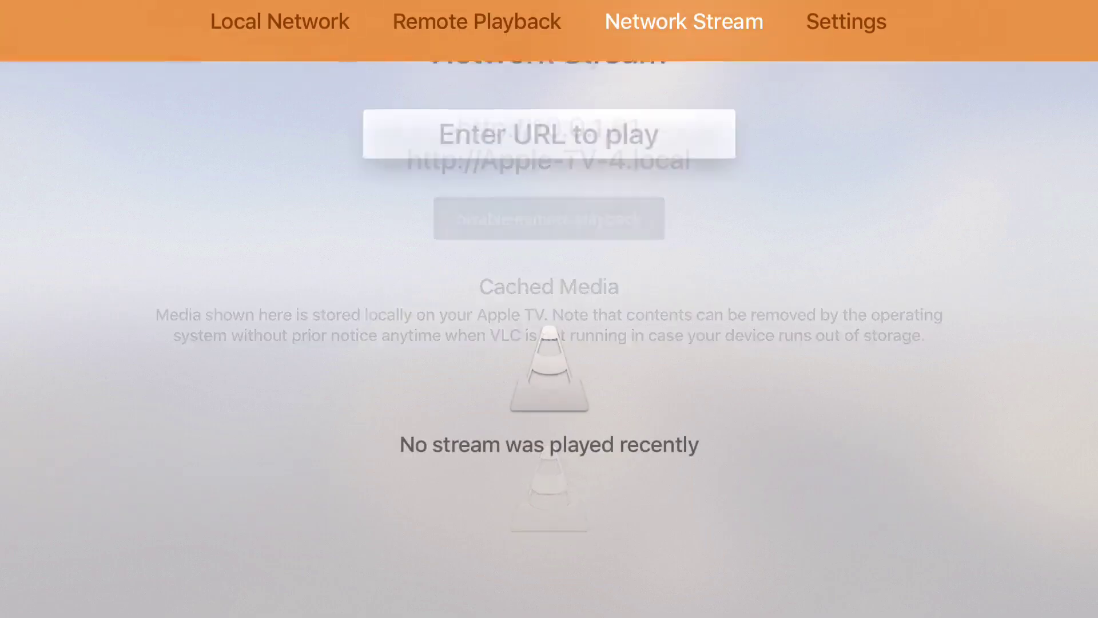
pyautogui.press('Down')
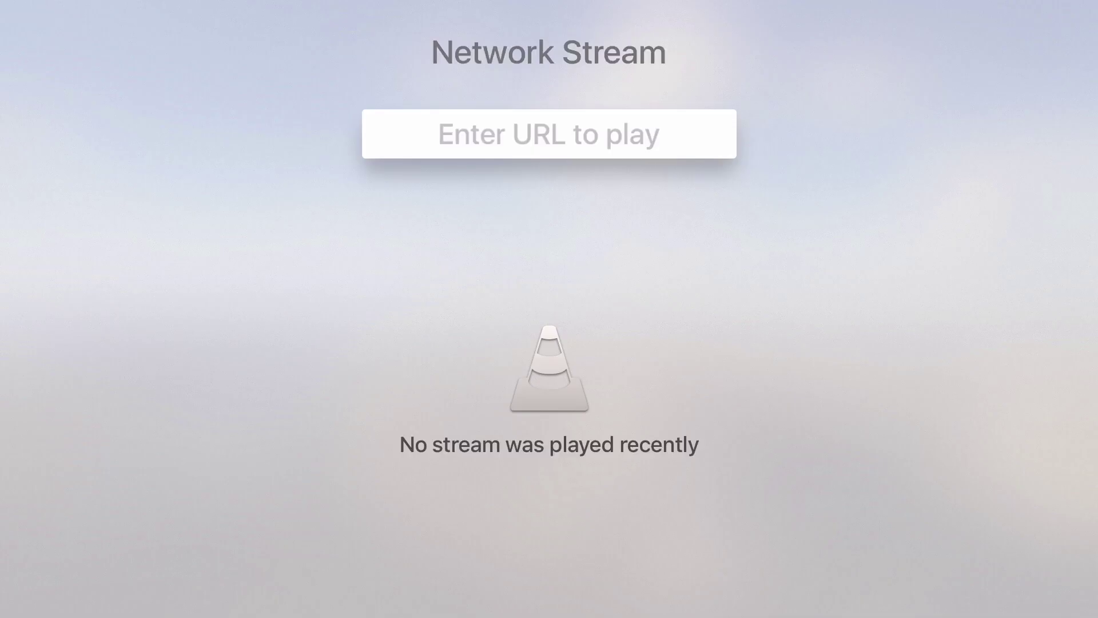
pyautogui.press('Up')
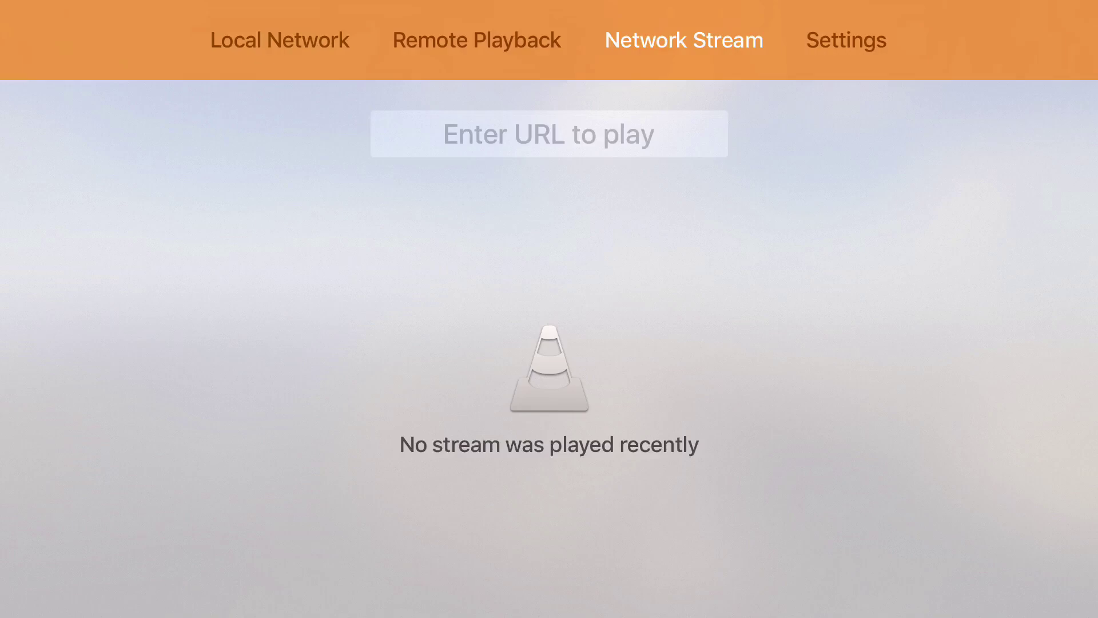
# Step: Open the Settings page and set the Network Caching Level to Highest Latency
pyautogui.press('Left')
pyautogui.press('Right')
pyautogui.press('Right')
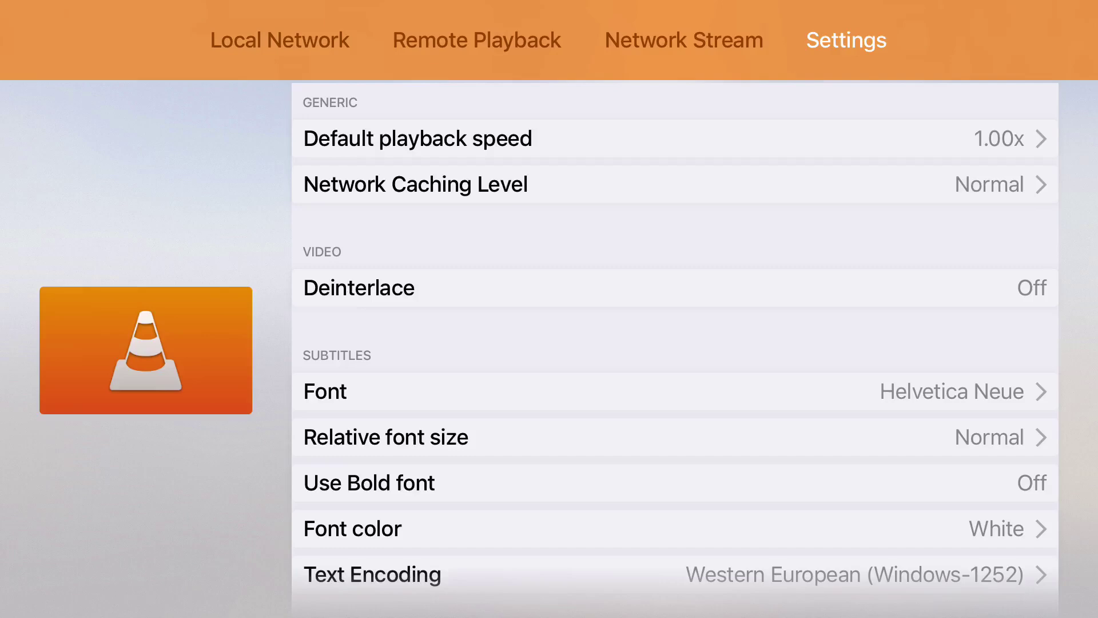
pyautogui.press('Down')
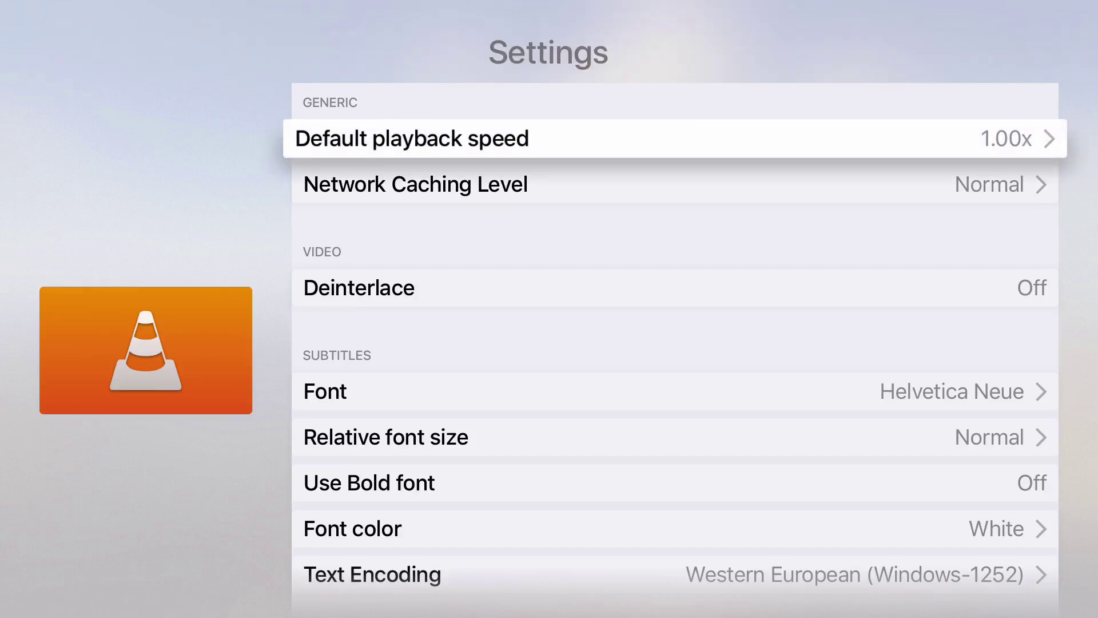
pyautogui.press('Down')
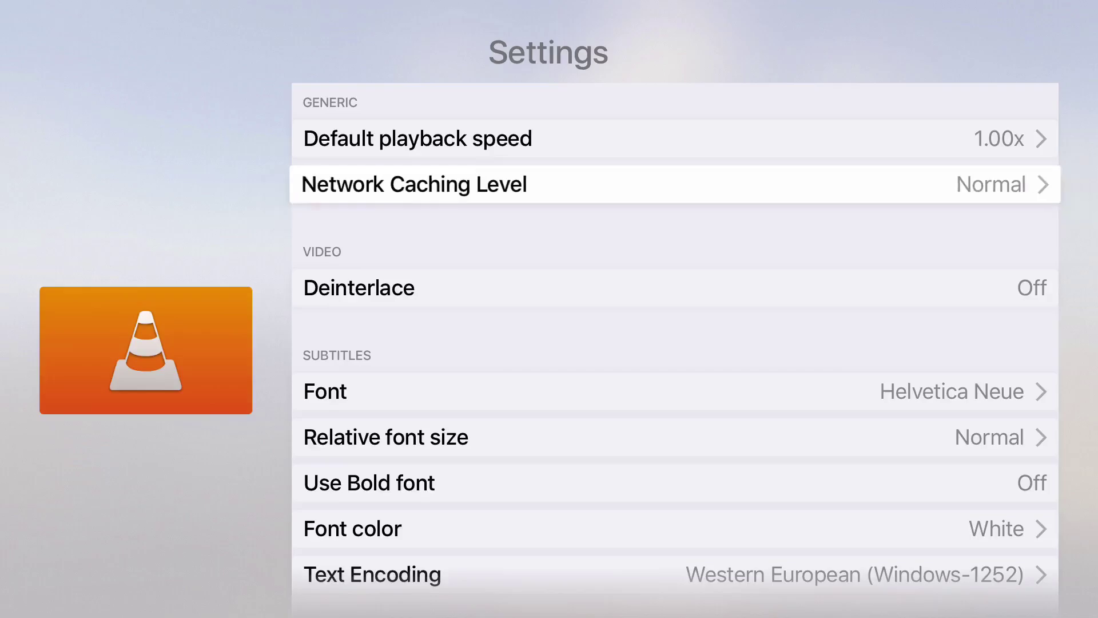
pyautogui.press('Return')
pyautogui.press('Down')
pyautogui.press('Down')
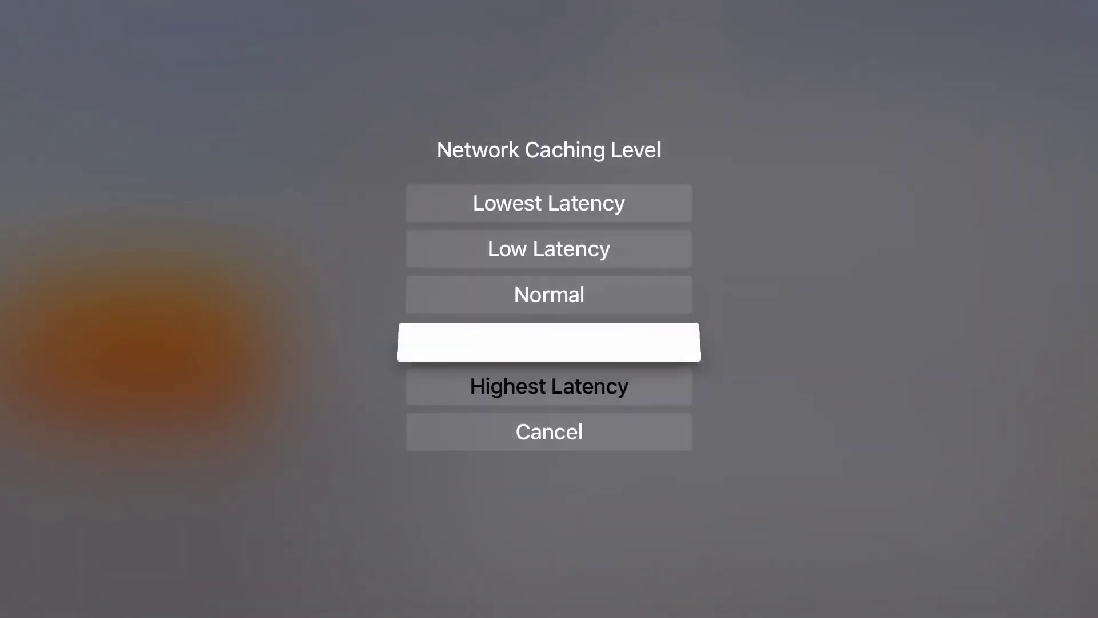
pyautogui.press('Return')
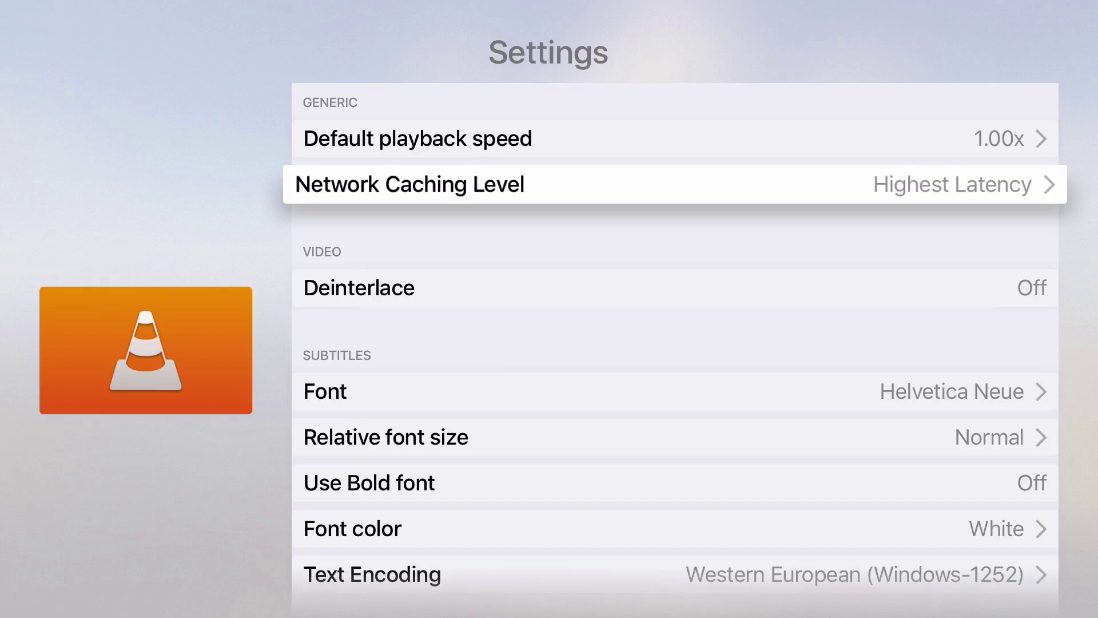
# Step: Look through the video, subtitle and audio options on the Settings page
pyautogui.press('Down')
pyautogui.press('Down')
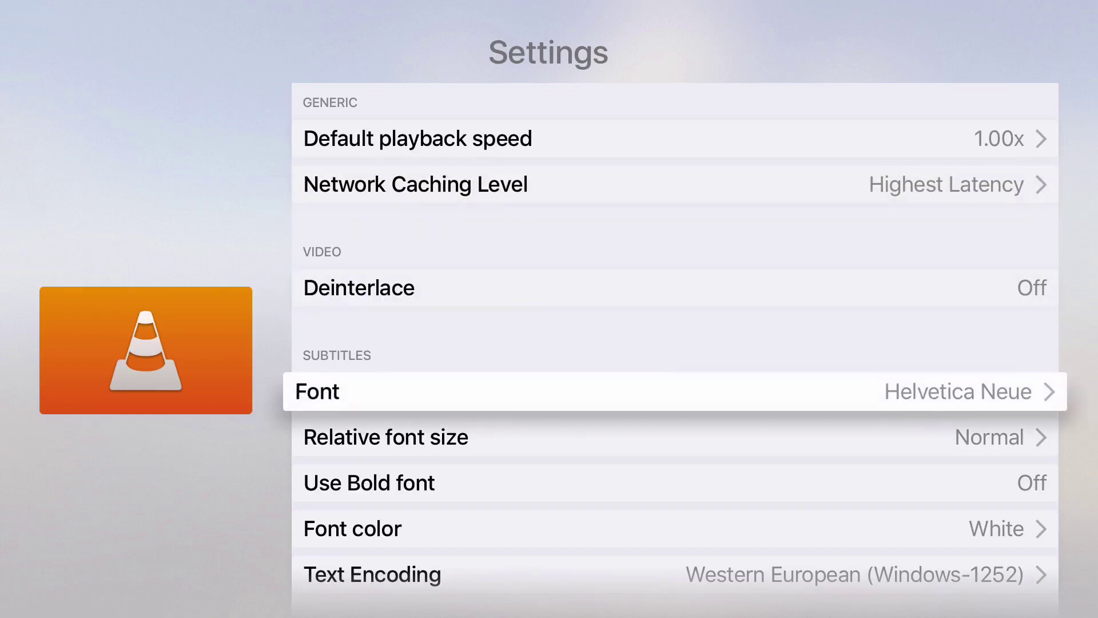
pyautogui.press('Up')
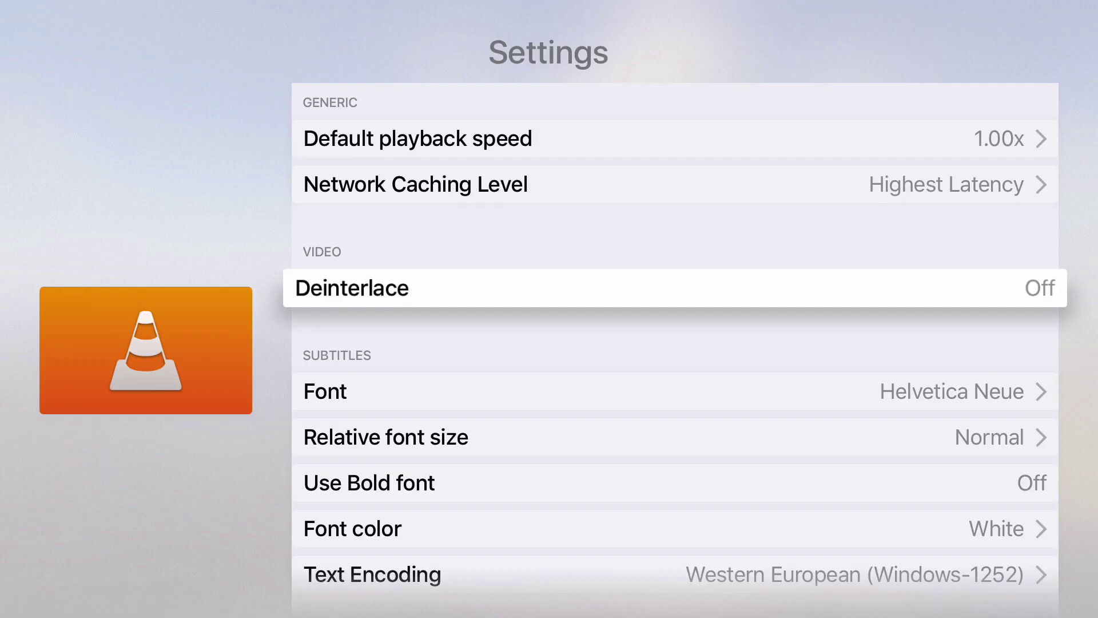
pyautogui.press('Down')
pyautogui.press('Down')
pyautogui.press('Down')
pyautogui.press('Down')
pyautogui.press('Down')
pyautogui.press('Down')
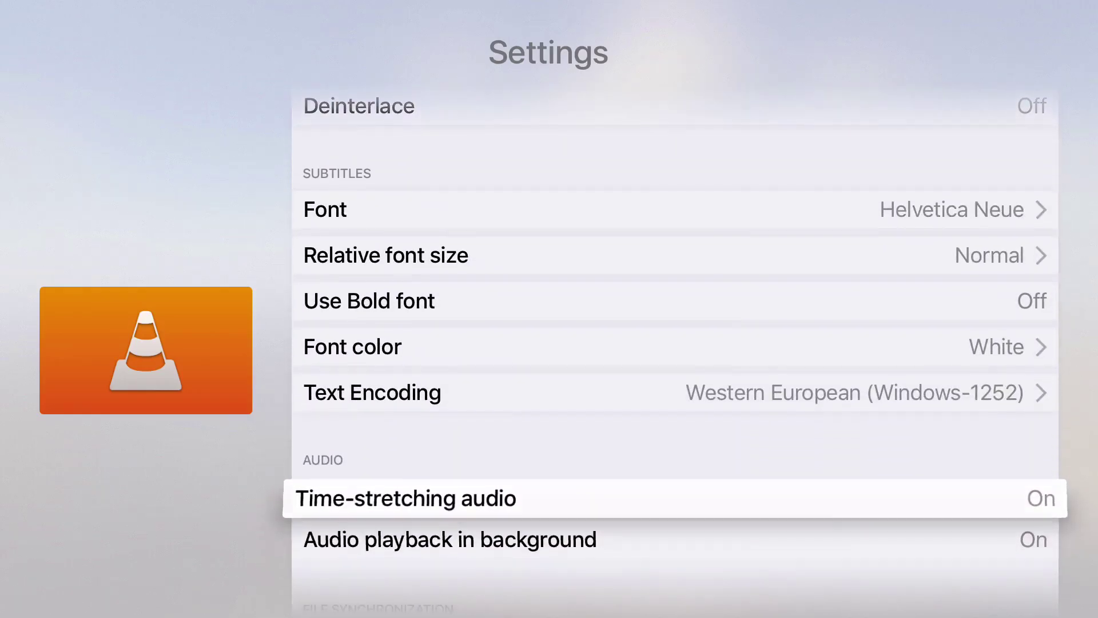
pyautogui.press('Down')
pyautogui.press('Down')
pyautogui.press('Down')
pyautogui.press('Up')
pyautogui.press('Up')
pyautogui.press('Up')
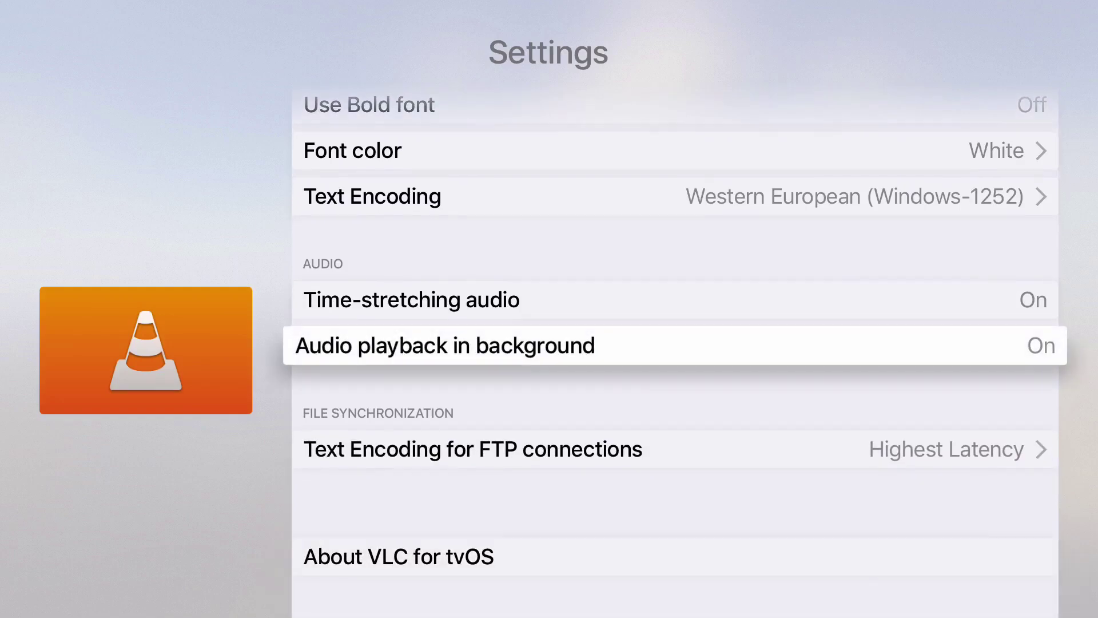
# Step: View the available Text Encoding options for FTP connections, then cancel without choosing one
pyautogui.press('Down')
pyautogui.press('Down')
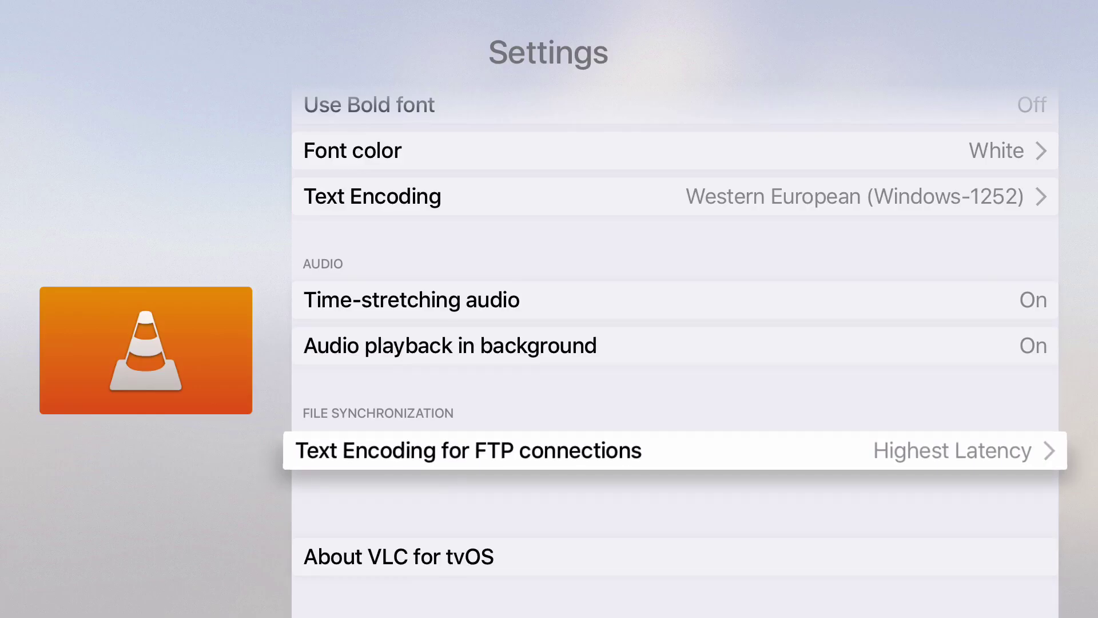
pyautogui.press('Return')
pyautogui.press('Down')
pyautogui.press('Down')
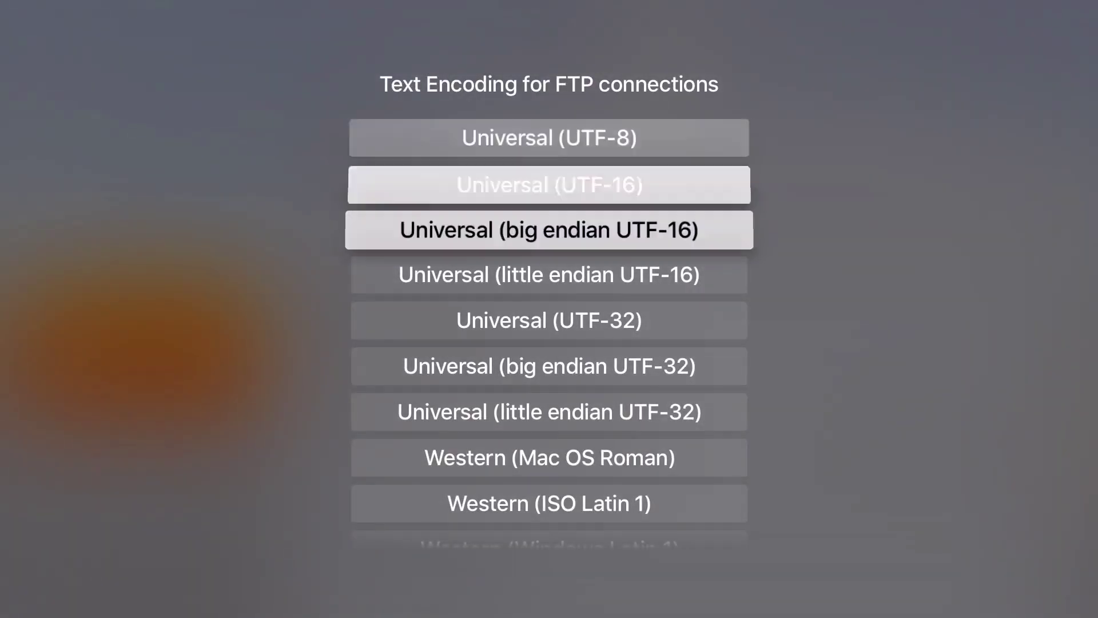
pyautogui.press('Down')
pyautogui.press('Down')
pyautogui.press('Down')
pyautogui.press('Down')
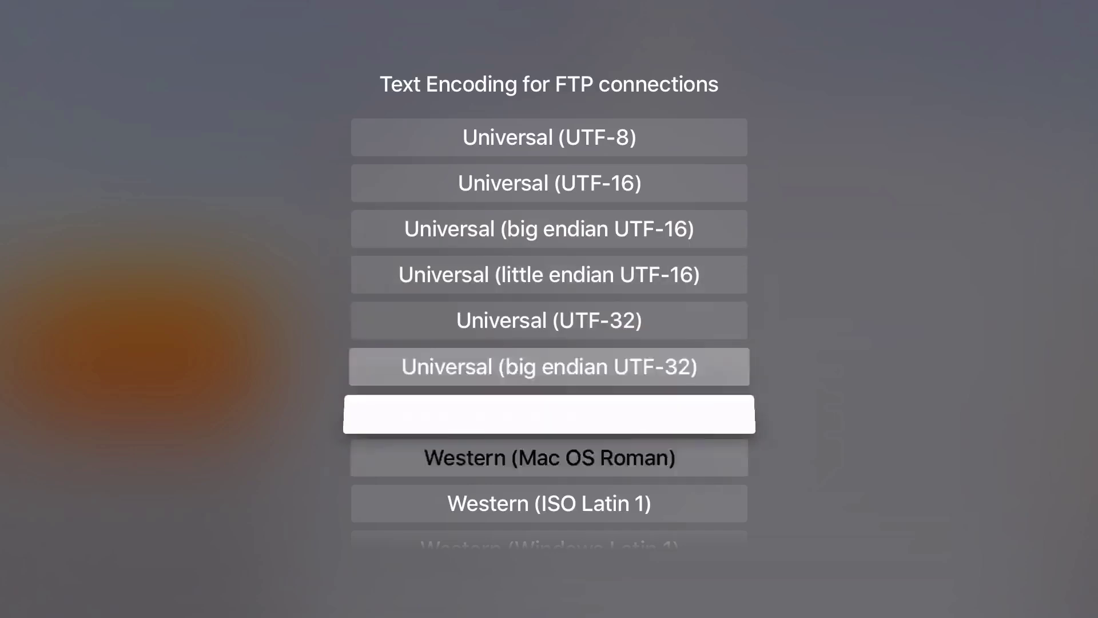
pyautogui.press('Down')
pyautogui.press('Down')
pyautogui.press('Down')
pyautogui.press('Down')
pyautogui.press('Down')
pyautogui.press('Down')
pyautogui.press('Down')
pyautogui.press('Down')
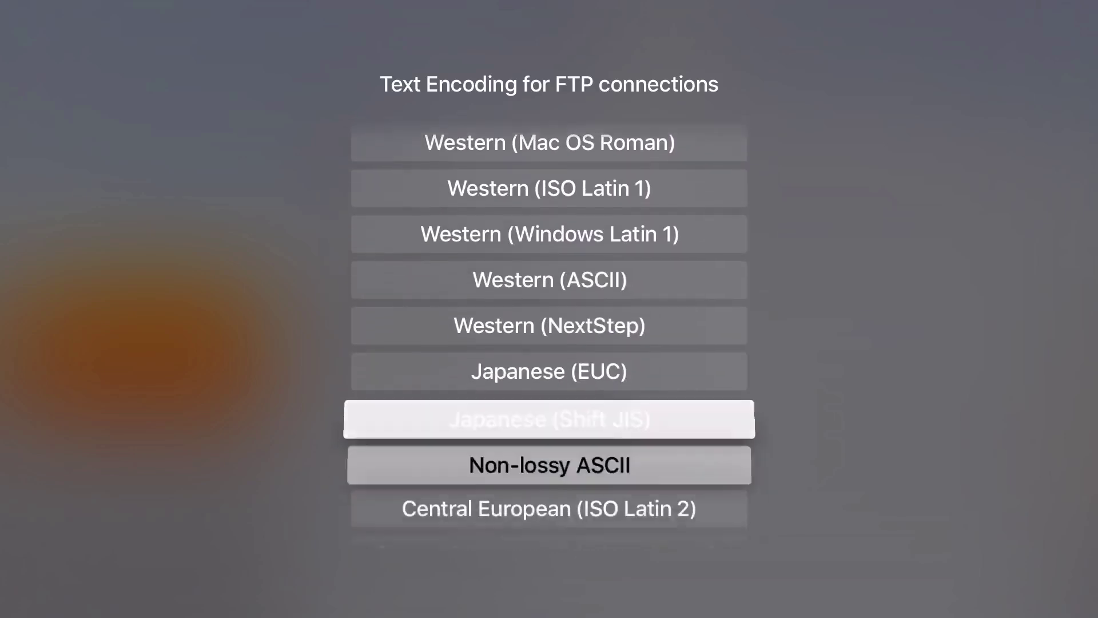
pyautogui.press('Down')
pyautogui.press('Down')
pyautogui.press('Down')
pyautogui.press('Down')
pyautogui.press('Down')
pyautogui.press('Down')
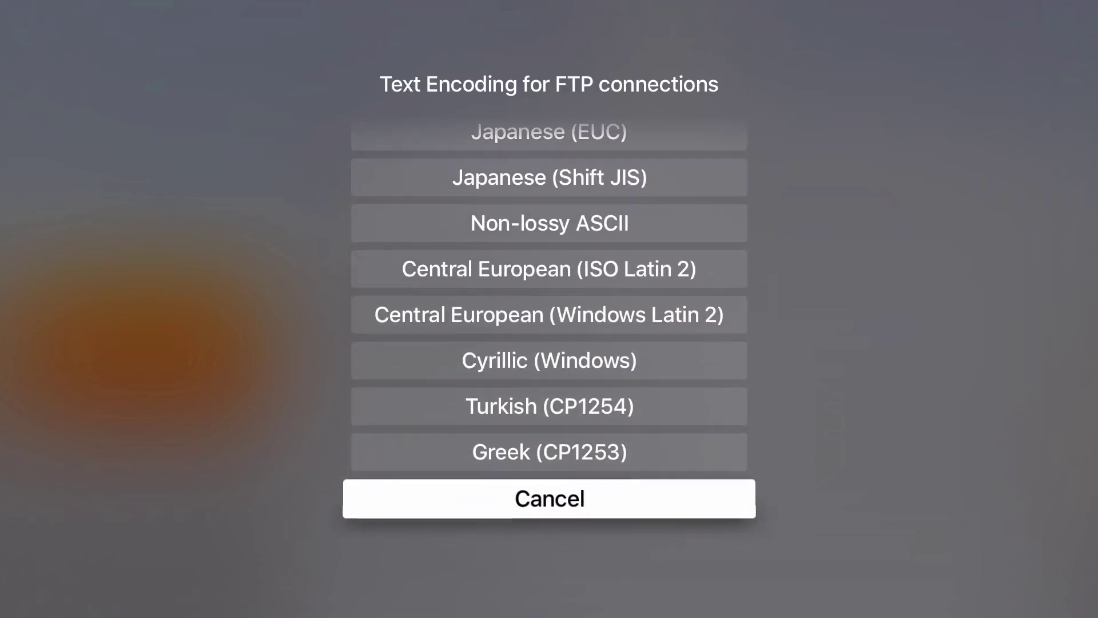
pyautogui.press('Return')
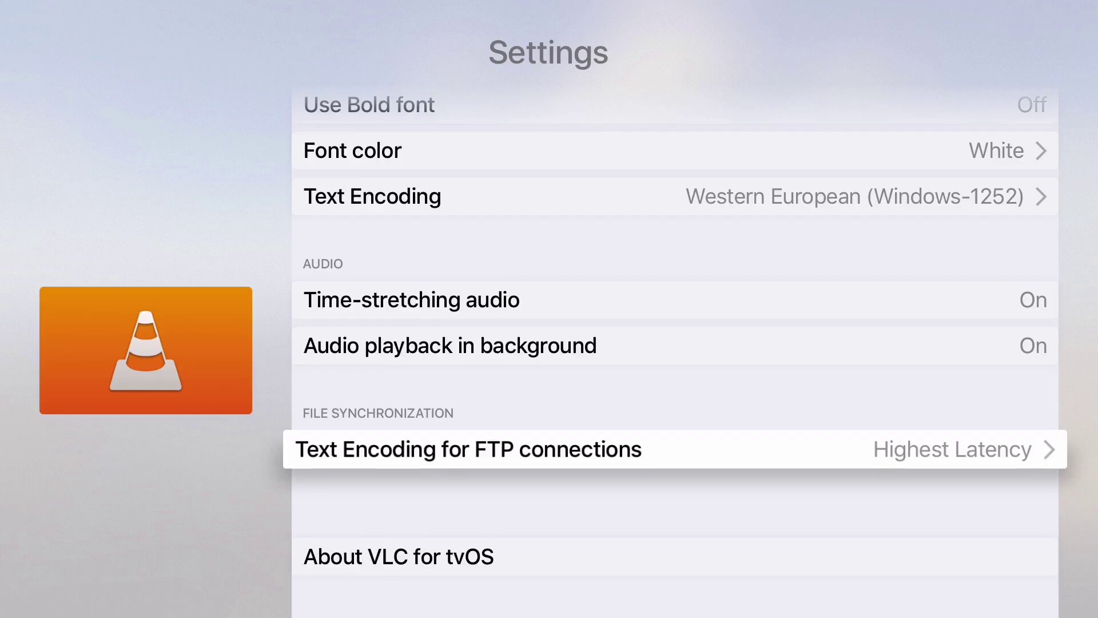
# Step: Leave the Settings list and return to the Local Network page
pyautogui.press('Down')
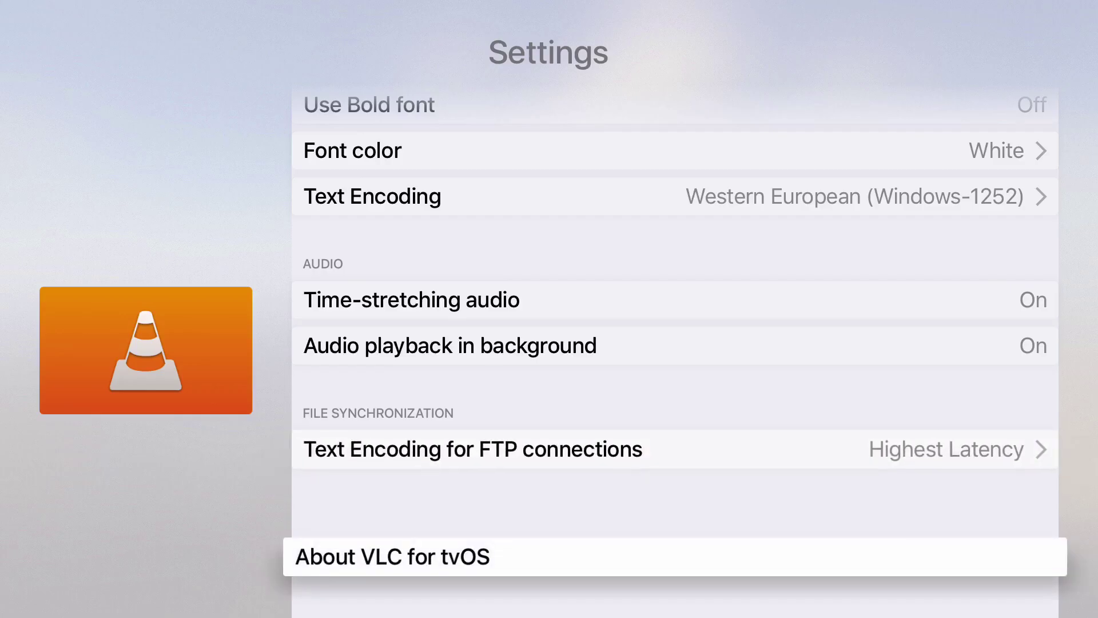
pyautogui.press('Escape')
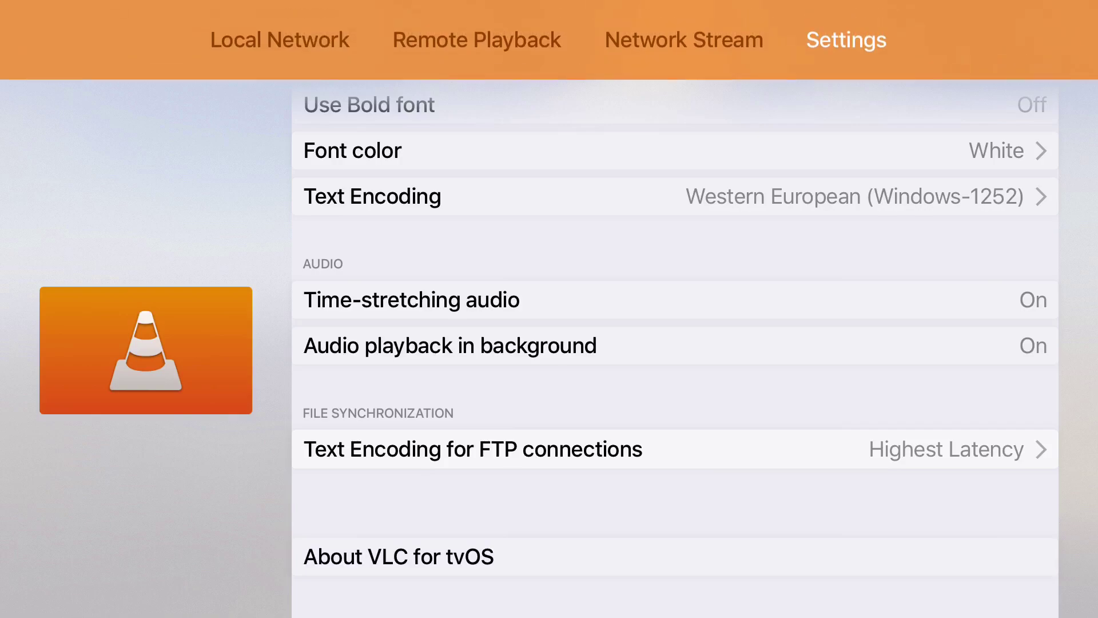
pyautogui.press('Left')
pyautogui.press('Left')
pyautogui.press('Left')
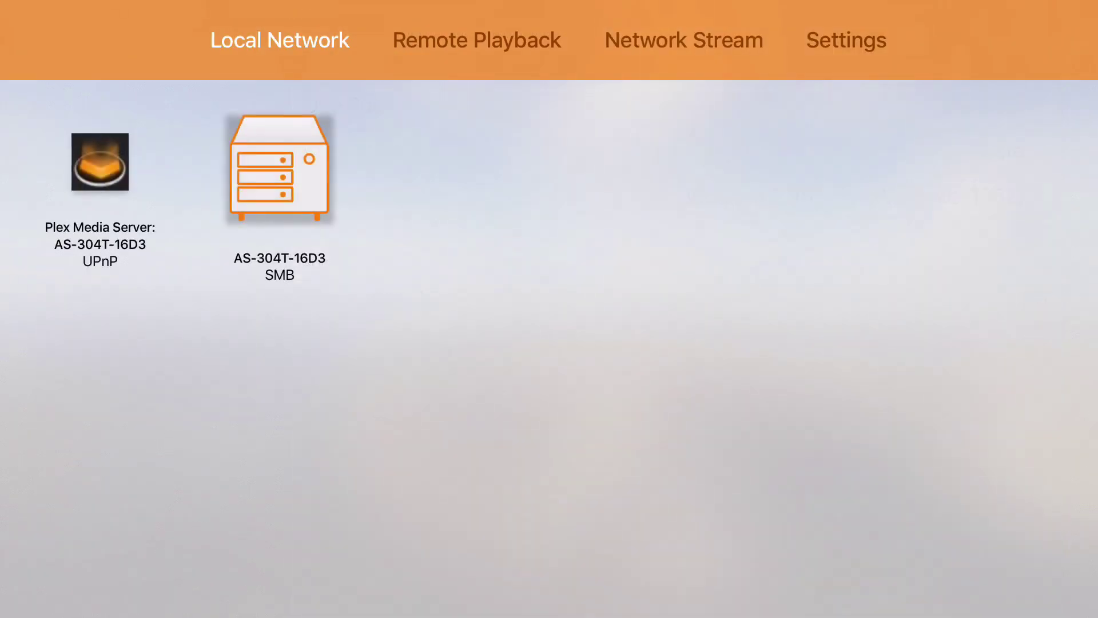
pyautogui.press('Right')
pyautogui.press('Right')
pyautogui.press('Right')
pyautogui.press('Left')
pyautogui.press('Left')
pyautogui.press('Left')
pyautogui.press('Right')
pyautogui.press('Right')
pyautogui.press('Right')
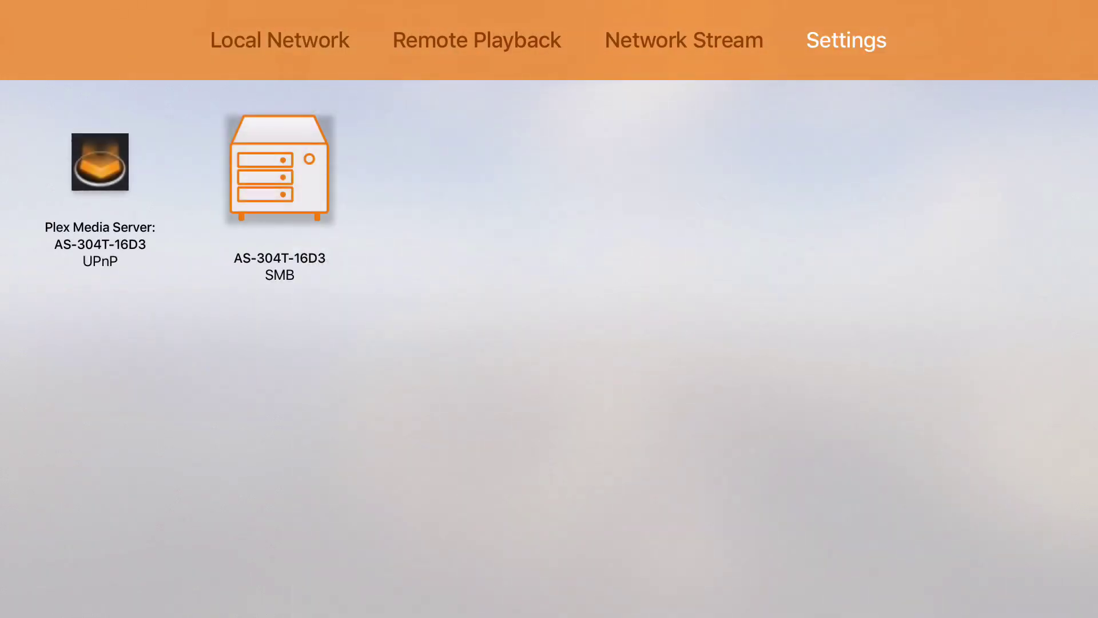
pyautogui.press('Left')
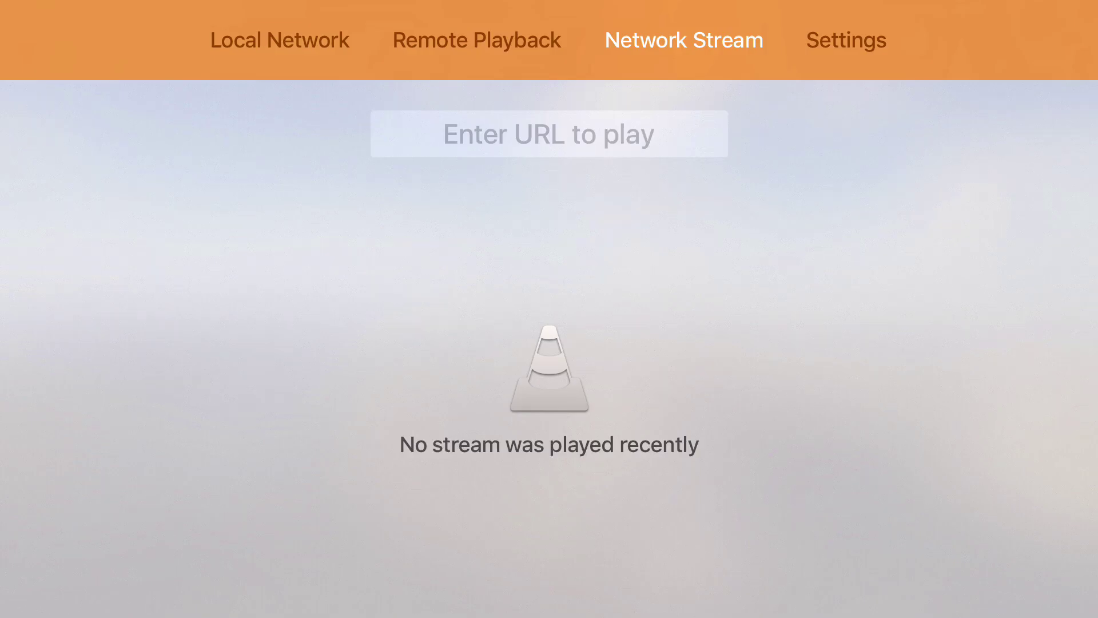
pyautogui.press('Left')
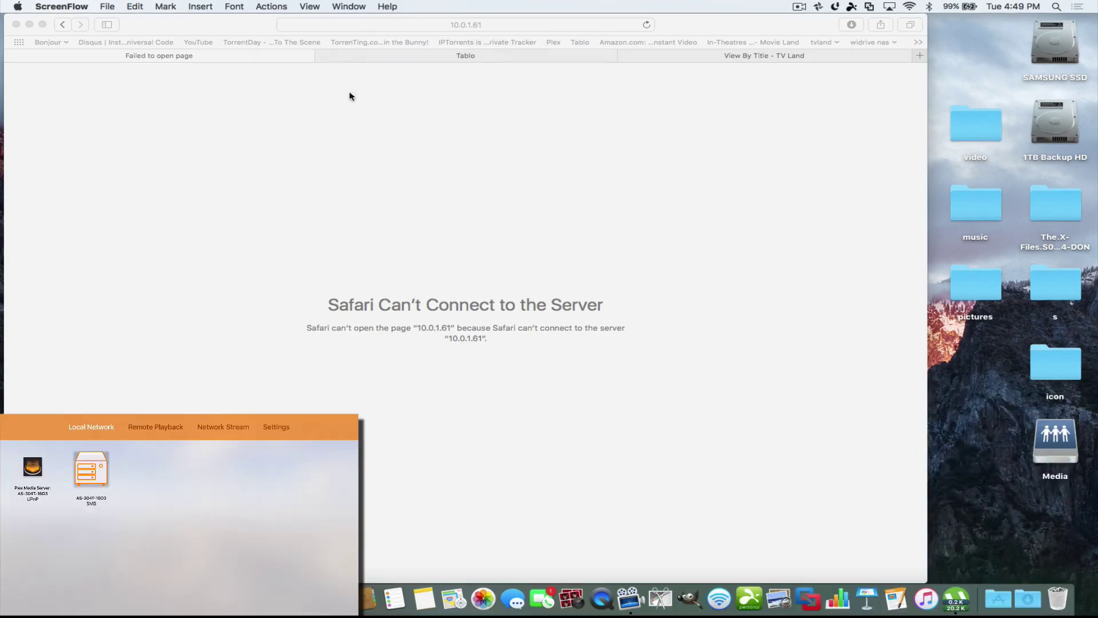
# Step: Reload the Remote Playback page in Safari and send it the Family.Guy.S14E11 MKV from the desktop's video folder, dismissing the codec warning
pyautogui.click(647, 25)
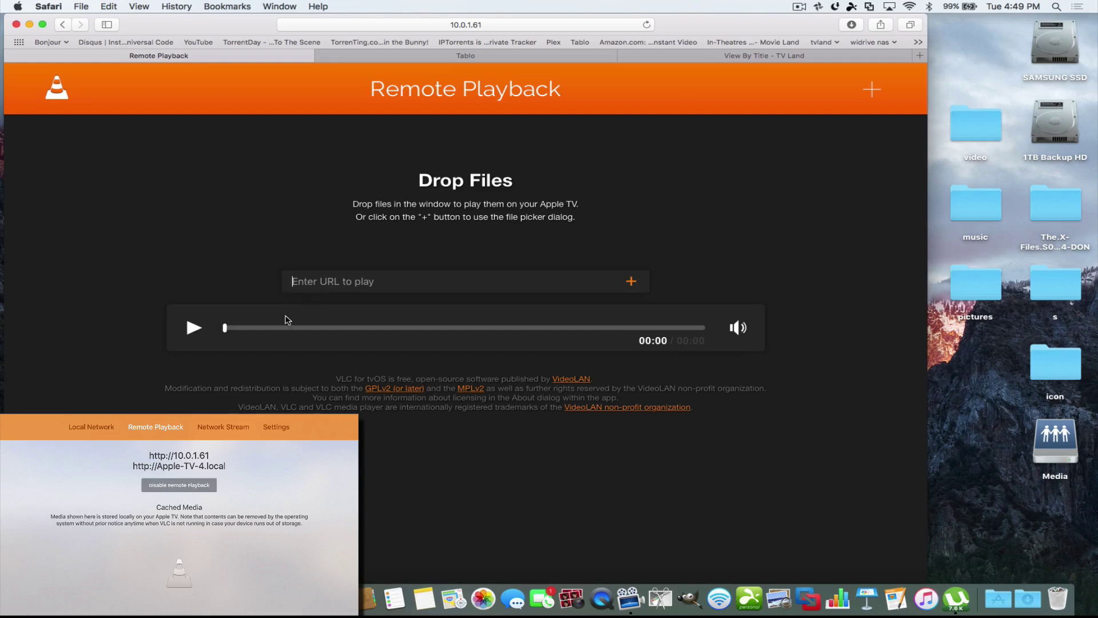
pyautogui.doubleClick(965, 114)
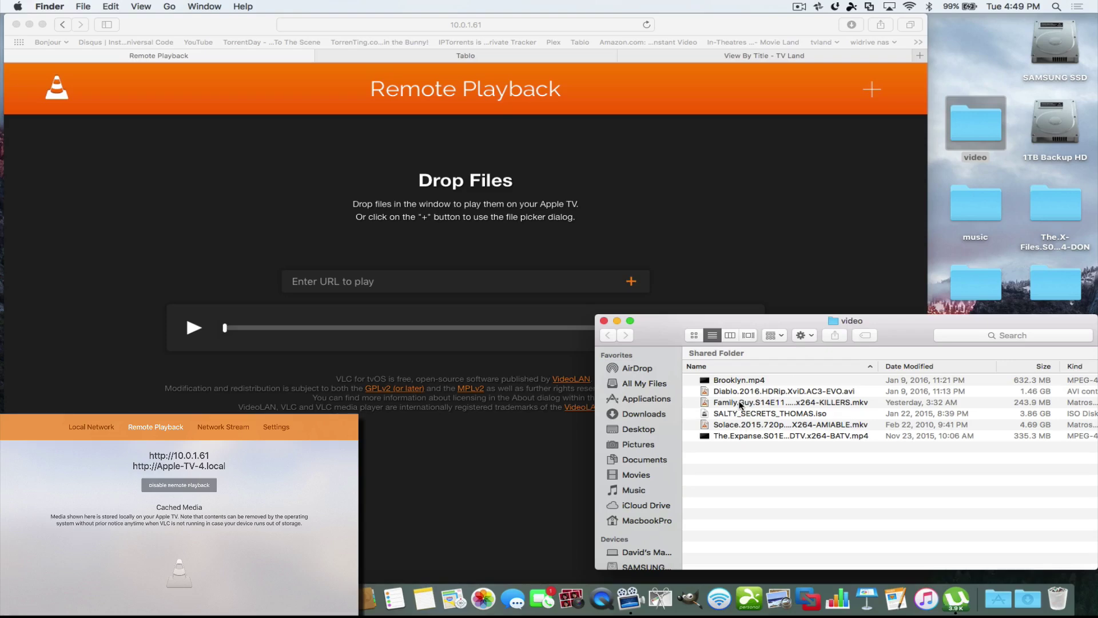
pyautogui.moveTo(745, 406); pyautogui.dragTo(450, 323)
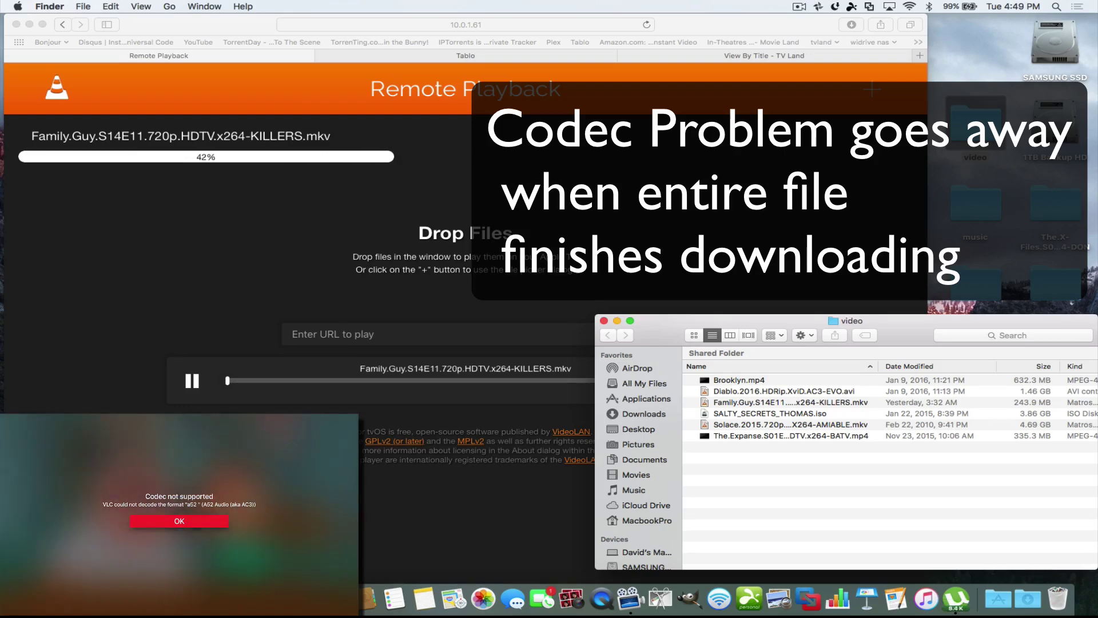
pyautogui.press('Return')
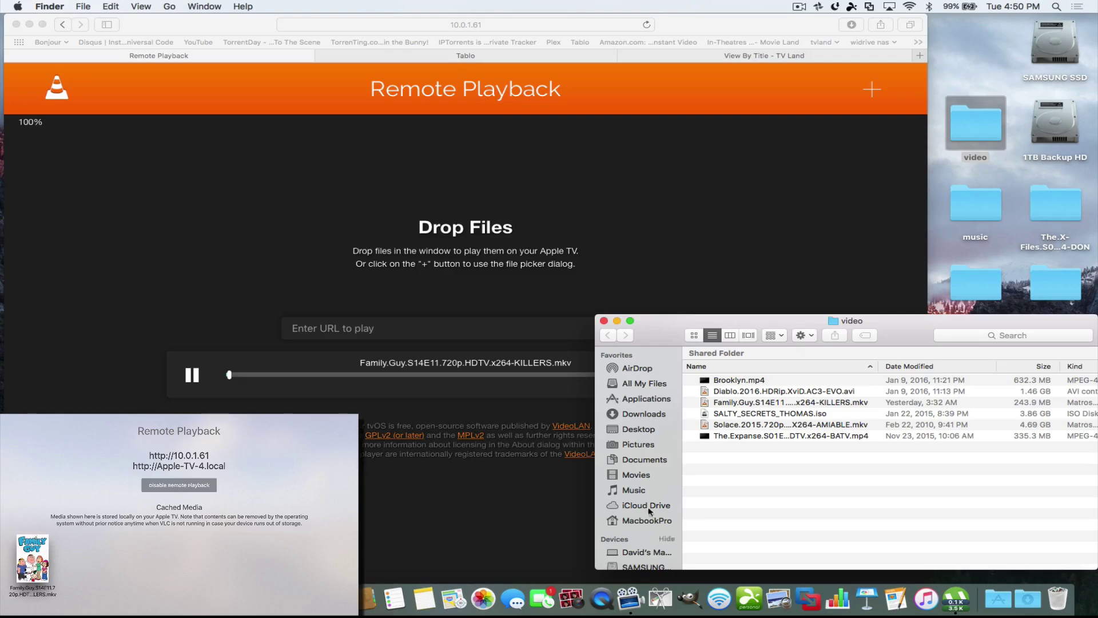
# Step: Send SALTY_SECRETS_THOMAS.iso from the video folder to the Remote Playback page
pyautogui.moveTo(762, 418); pyautogui.dragTo(366, 390)
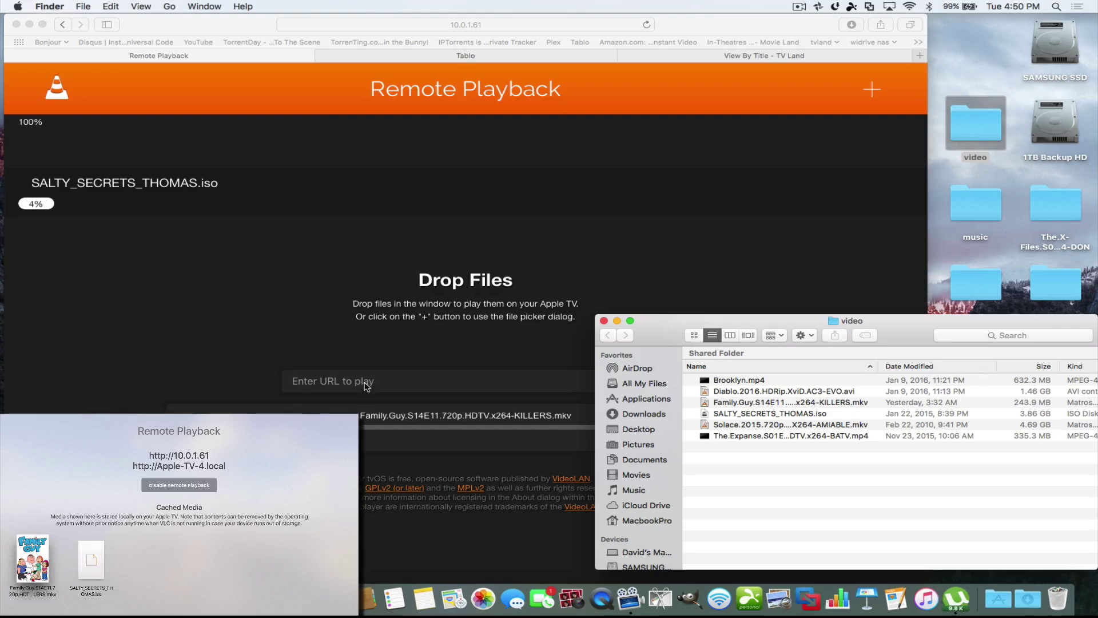
pyautogui.click(541, 388)
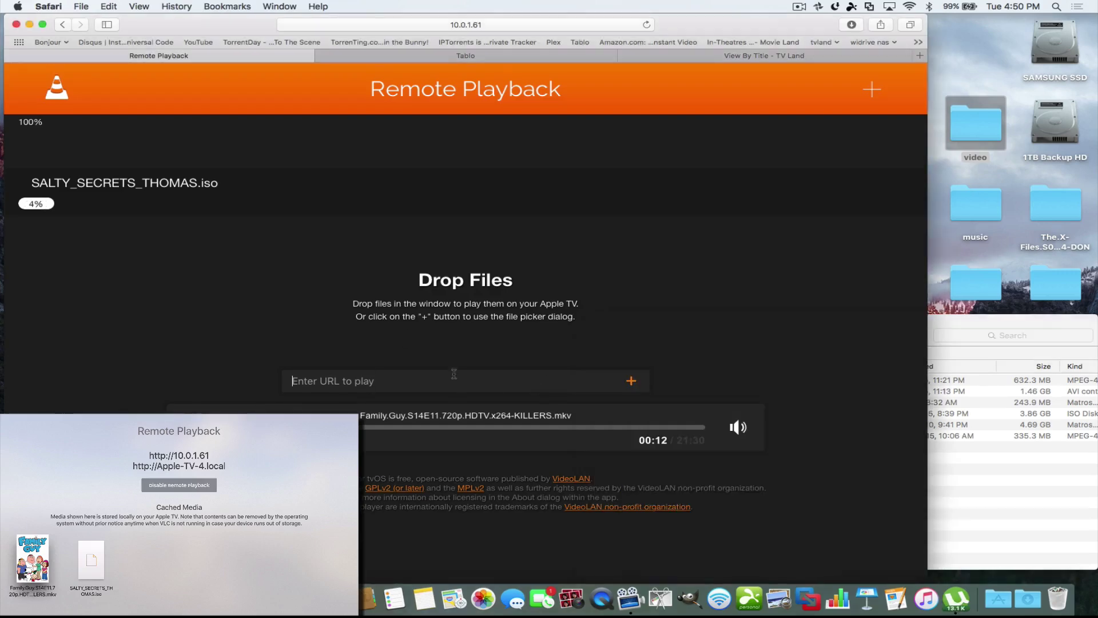
pyautogui.click(495, 55)
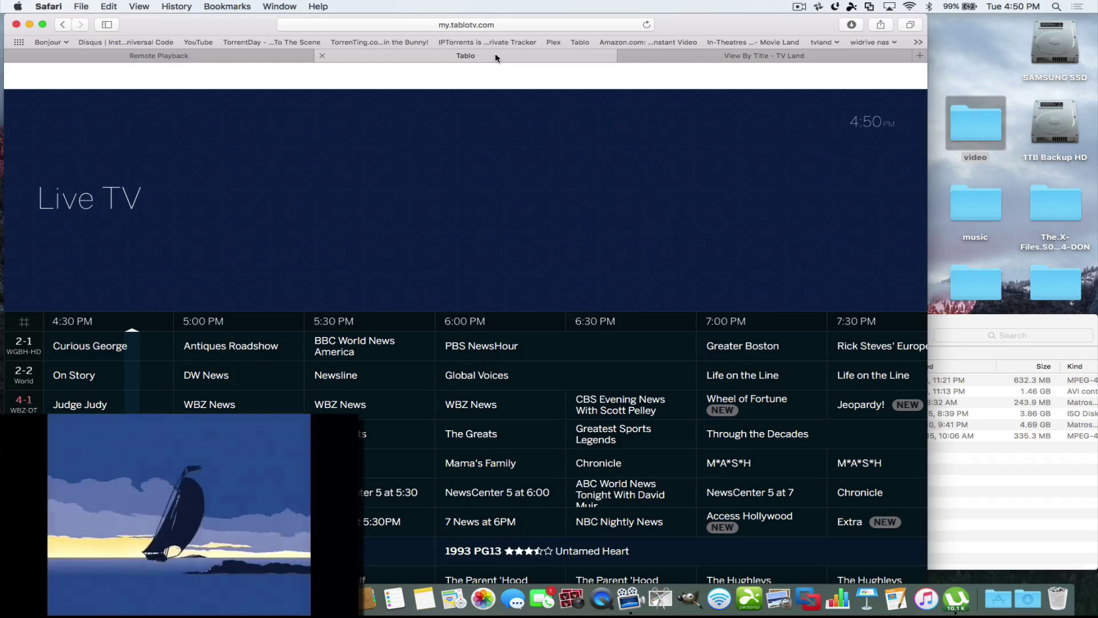
pyautogui.click(171, 58)
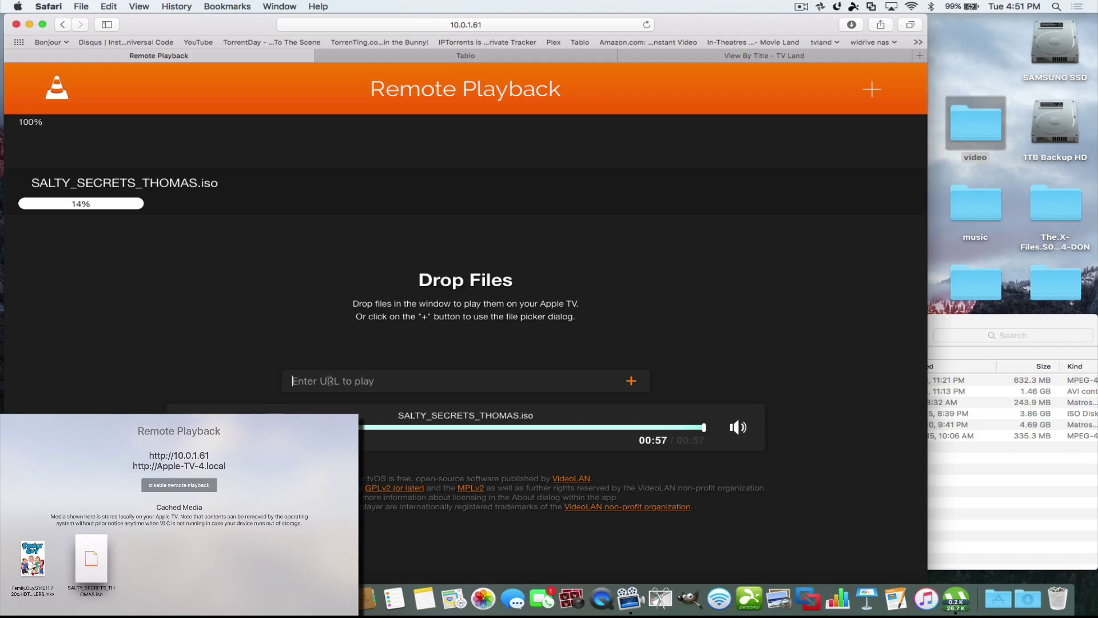
# Step: Play channel 4-1 WBZ-DT from the Tablo Live TV guide and download its video
pyautogui.click(448, 55)
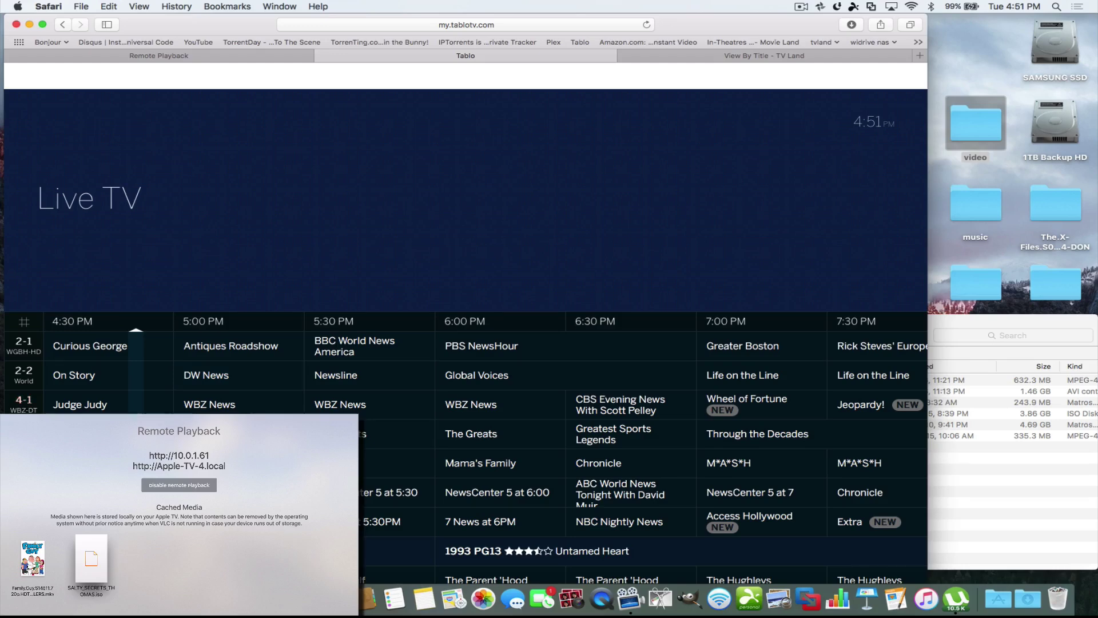
pyautogui.click(23, 407)
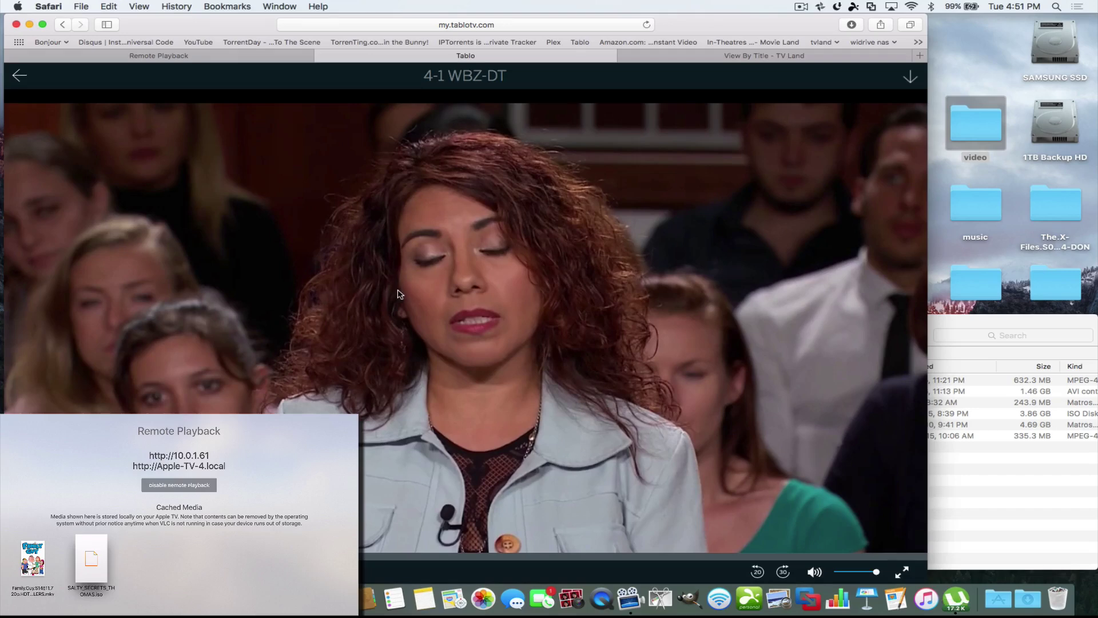
pyautogui.rightClick(419, 291)
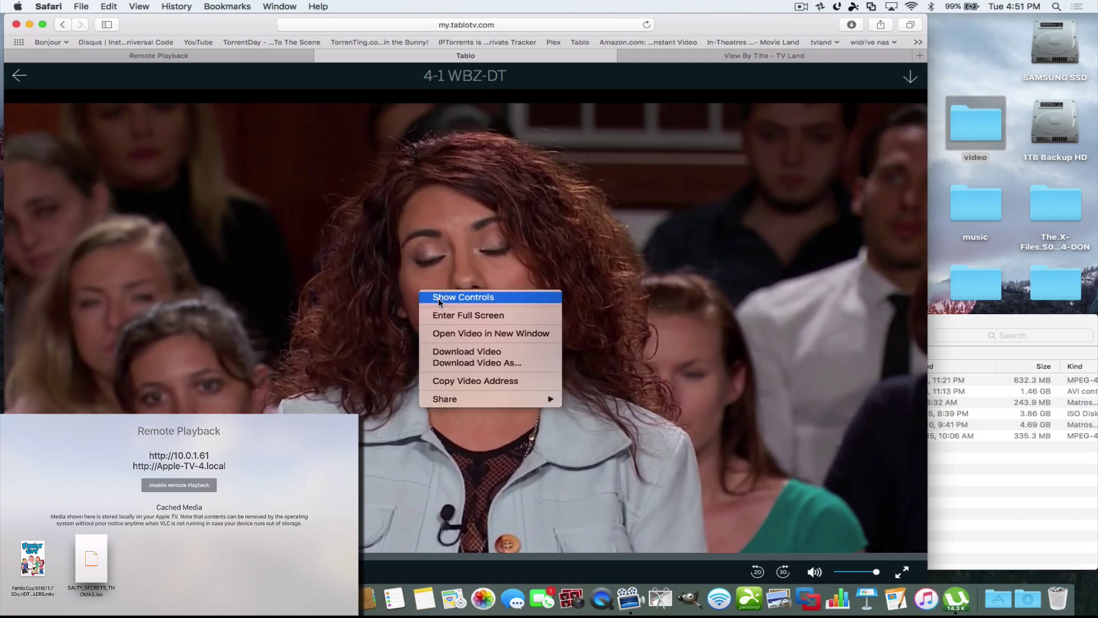
pyautogui.click(454, 352)
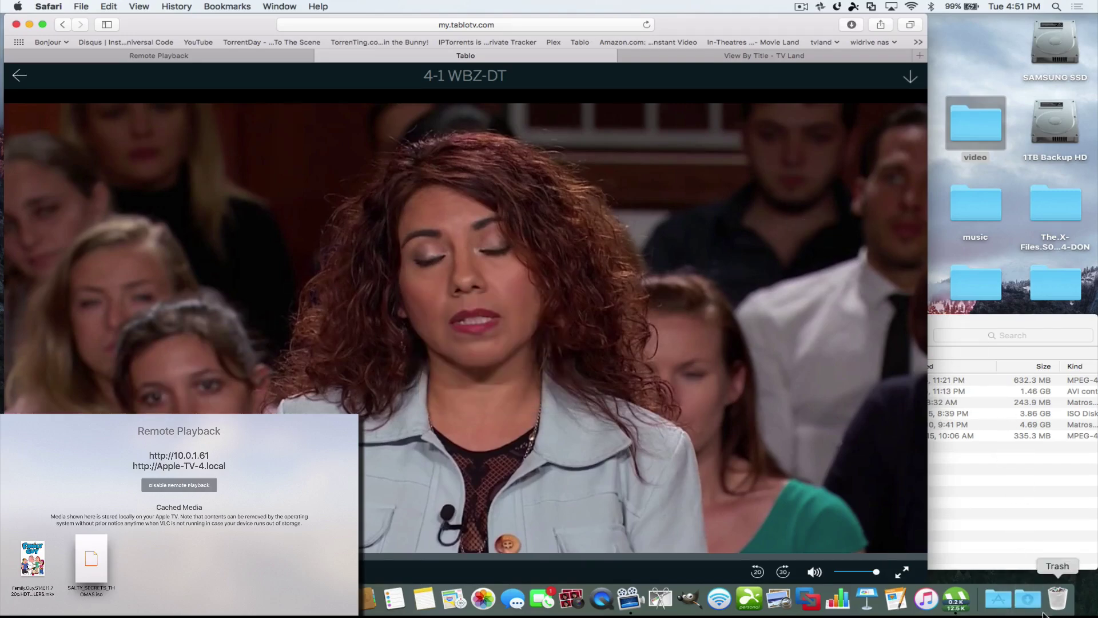
# Step: Look through the Applications and Downloads folders for the downloaded pl.m3u8 playlist file
pyautogui.click(995, 590)
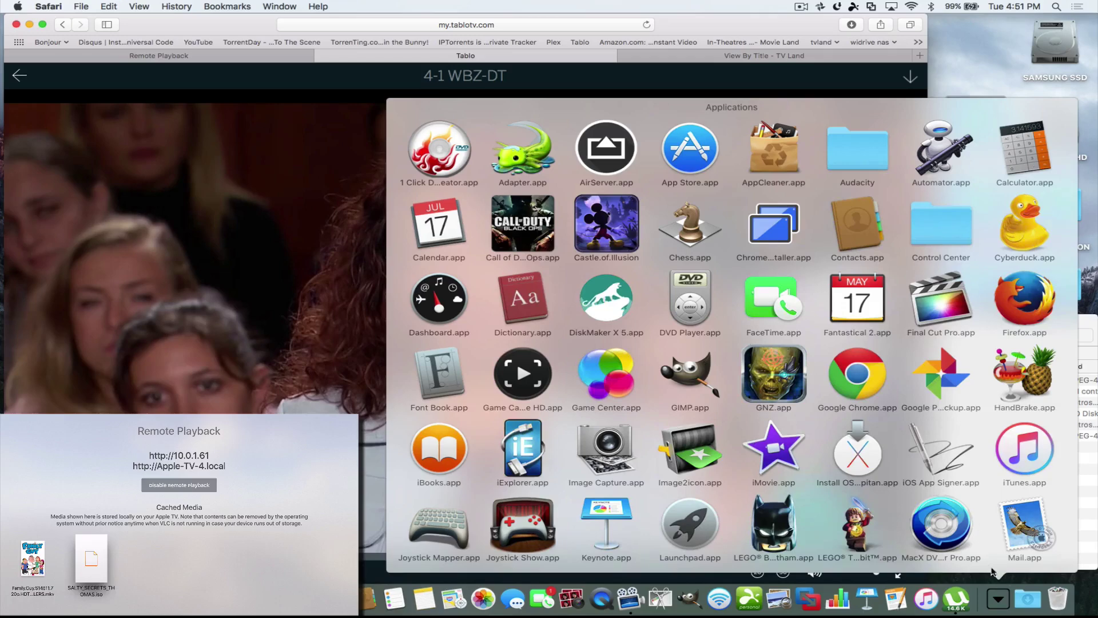
pyautogui.click(1027, 598)
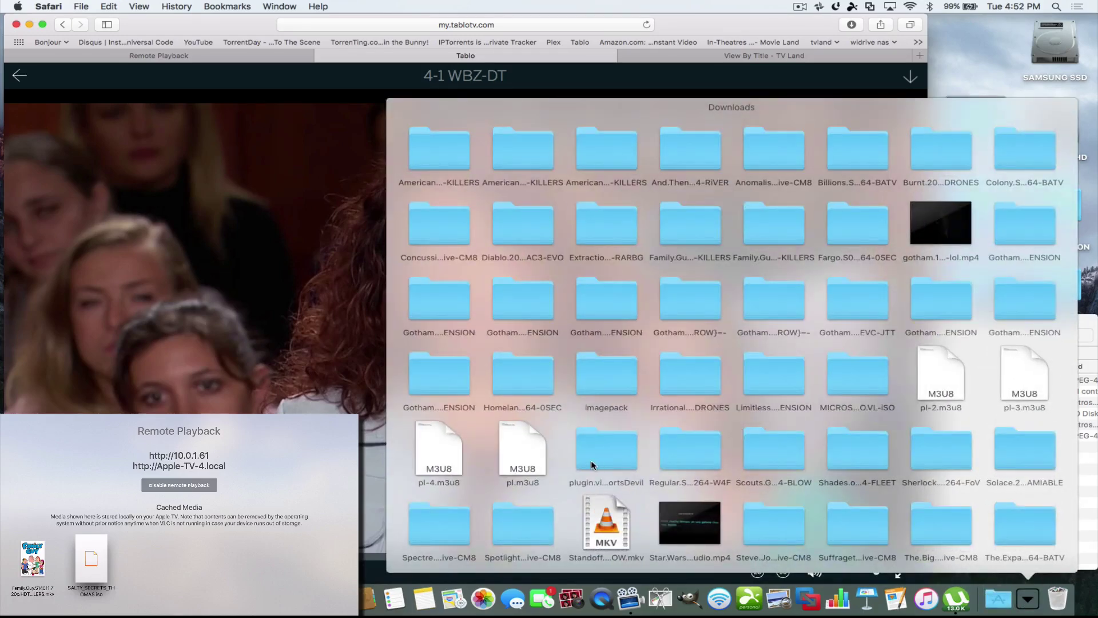
pyautogui.scroll(-1, 545, 460)
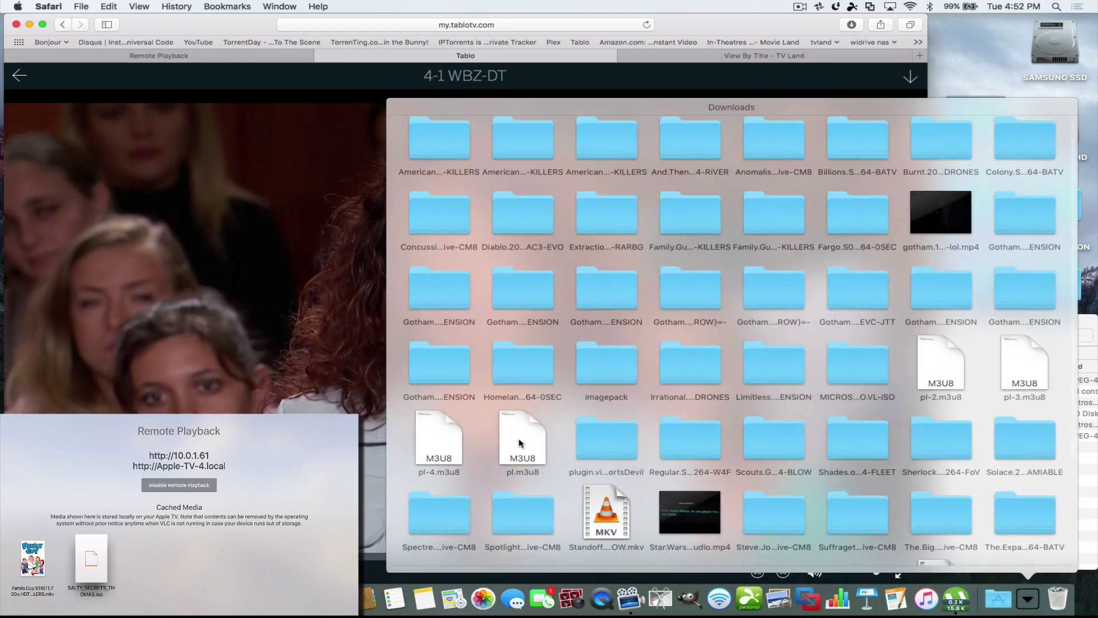
pyautogui.click(212, 358)
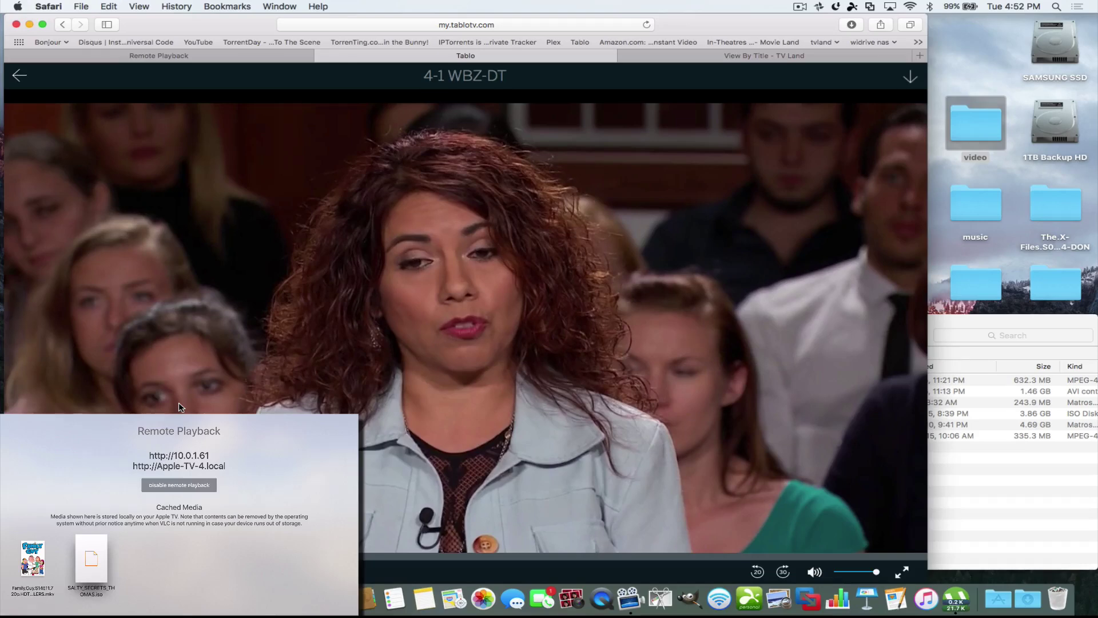
# Step: Copy the WBZ-DT live video's address from Tablo and play it on the Apple TV as a Remote Playback URL
pyautogui.rightClick(287, 304)
pyautogui.click(309, 398)
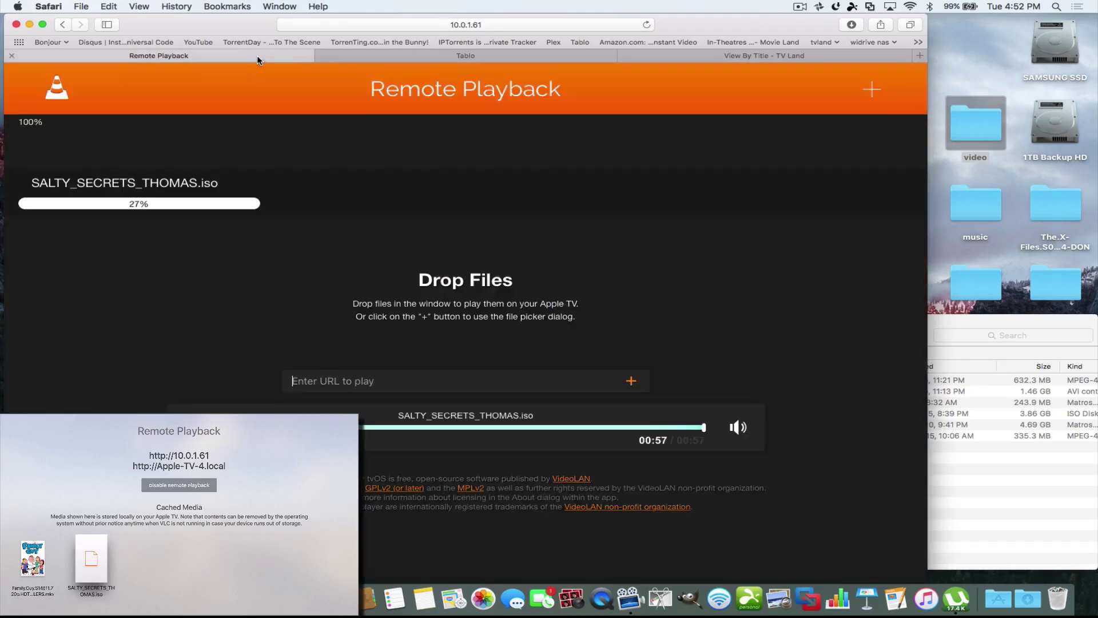
pyautogui.click(265, 57)
pyautogui.rightClick(307, 380)
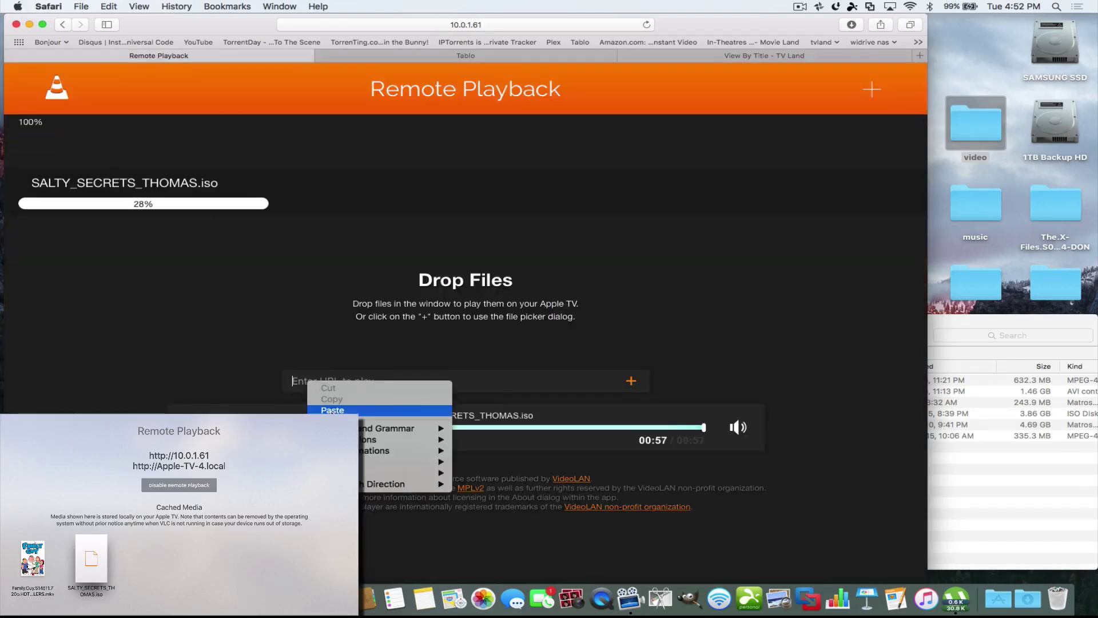
pyautogui.click(332, 410)
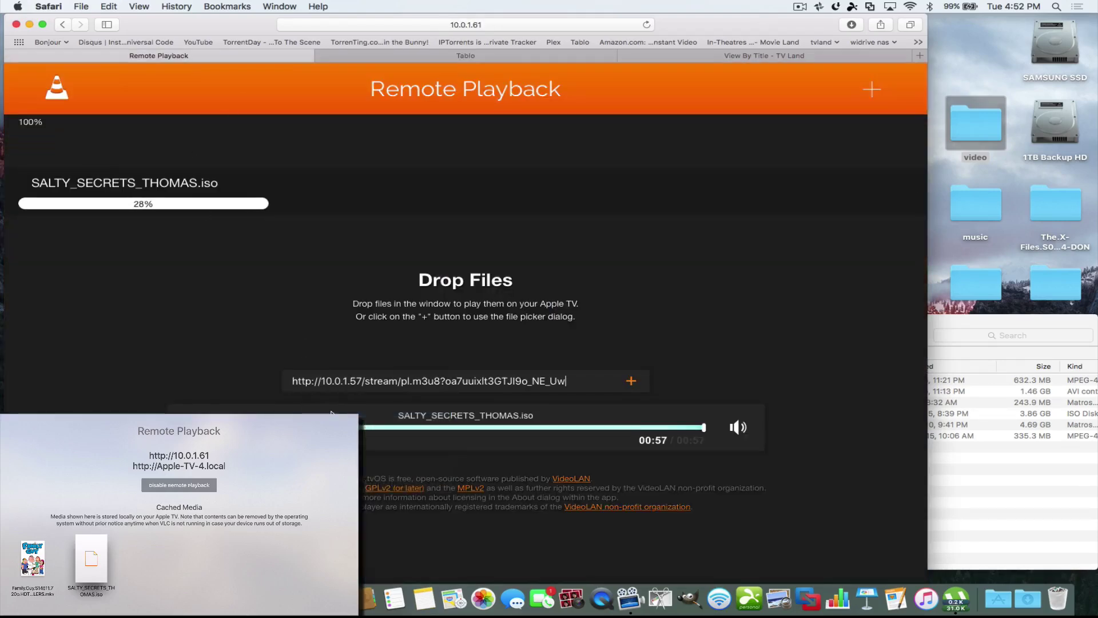
pyautogui.click(632, 382)
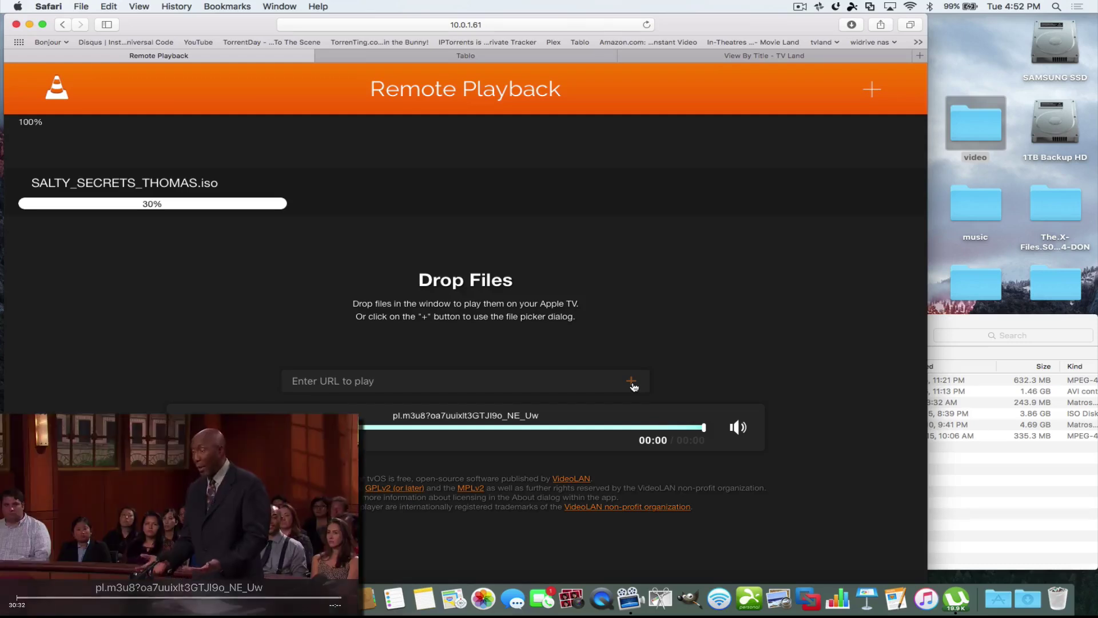
pyautogui.click(497, 428)
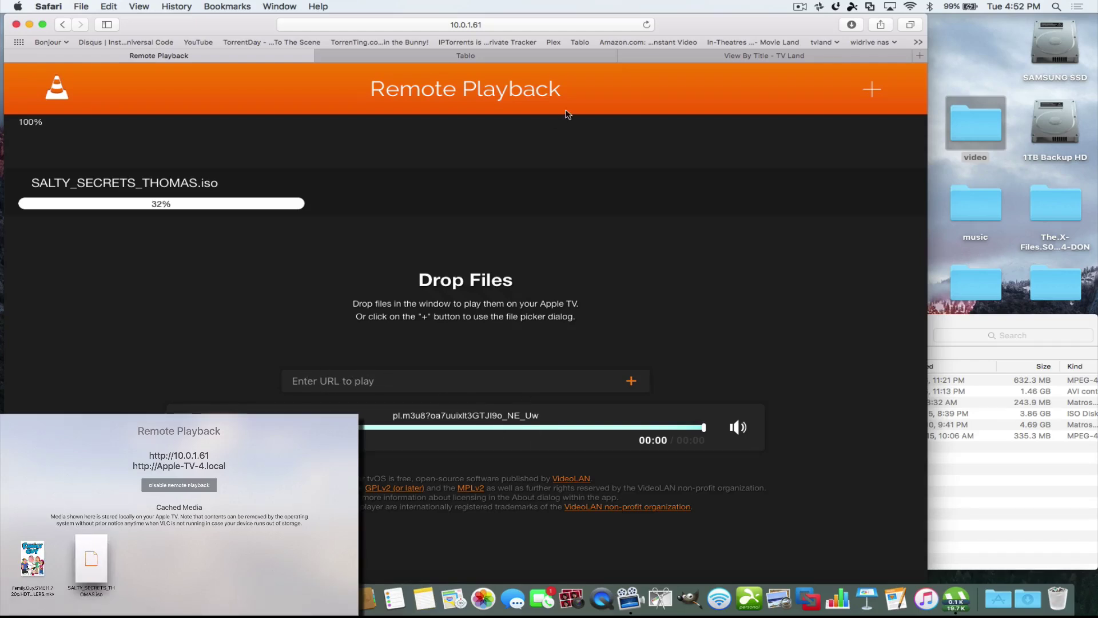
# Step: Open the Hannibal - Seasons 1-3 topic in the G-H-I subforum of the TV Land site
pyautogui.click(654, 54)
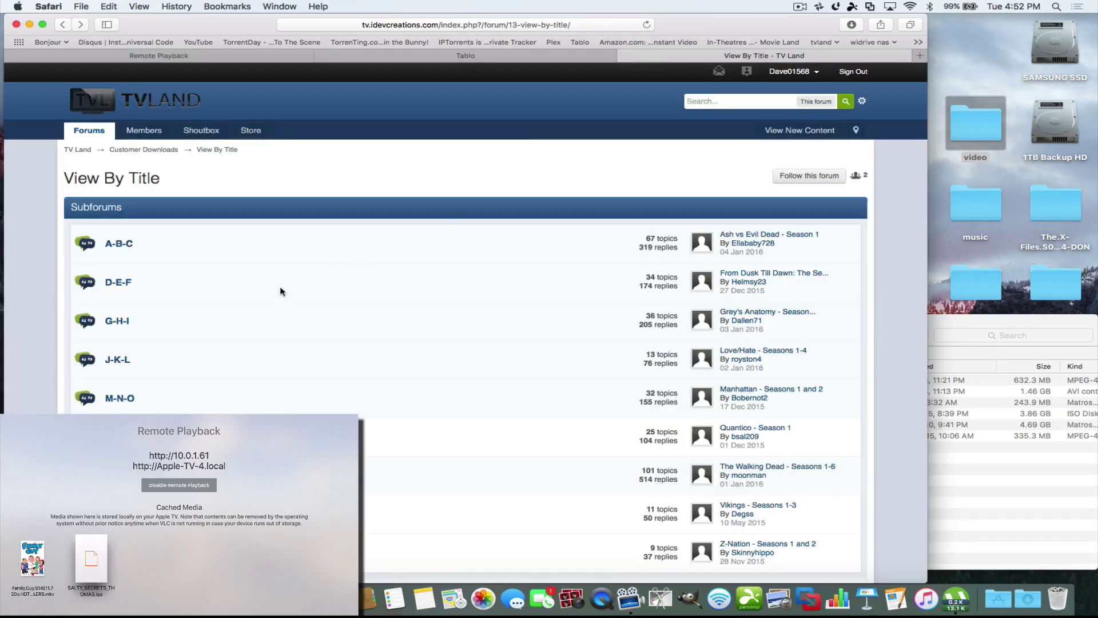
pyautogui.scroll(2, 280, 300)
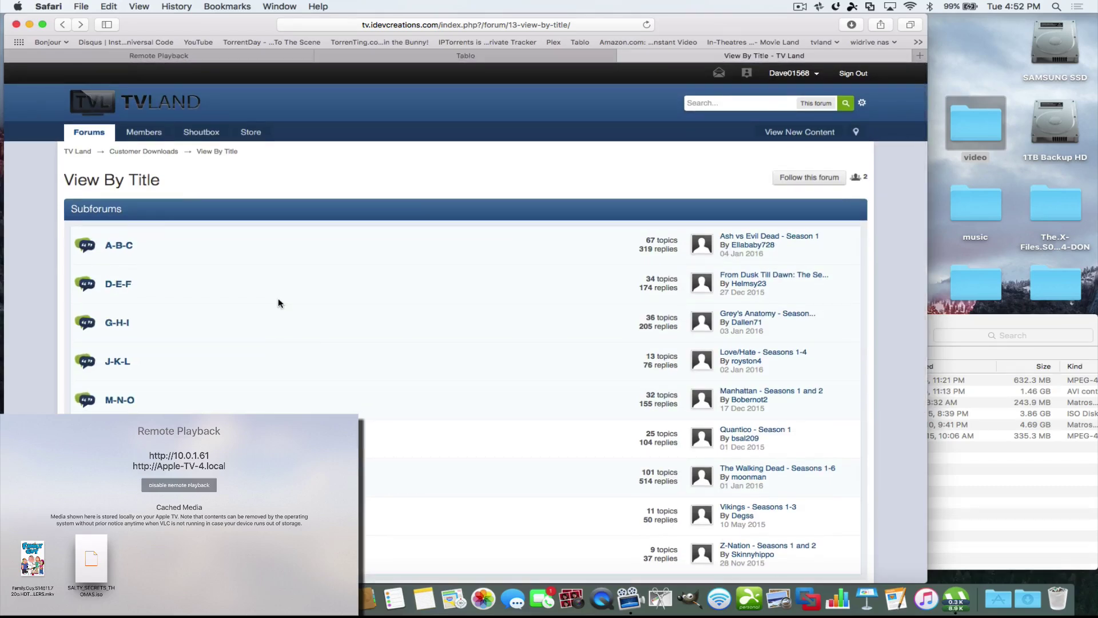
pyautogui.click(119, 324)
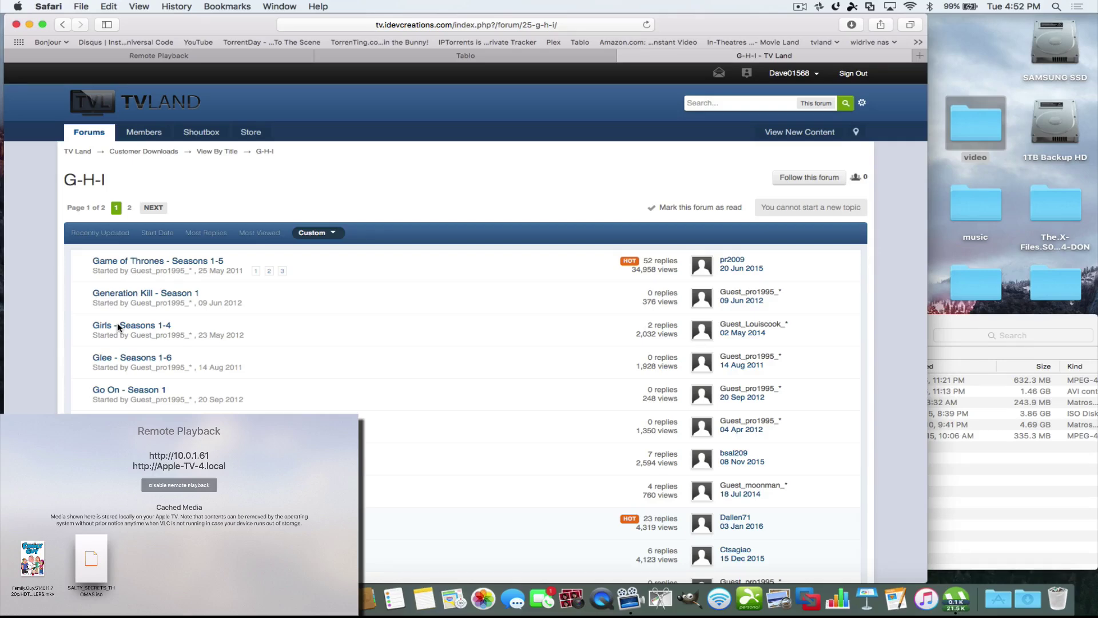
pyautogui.scroll(-2, 118, 327)
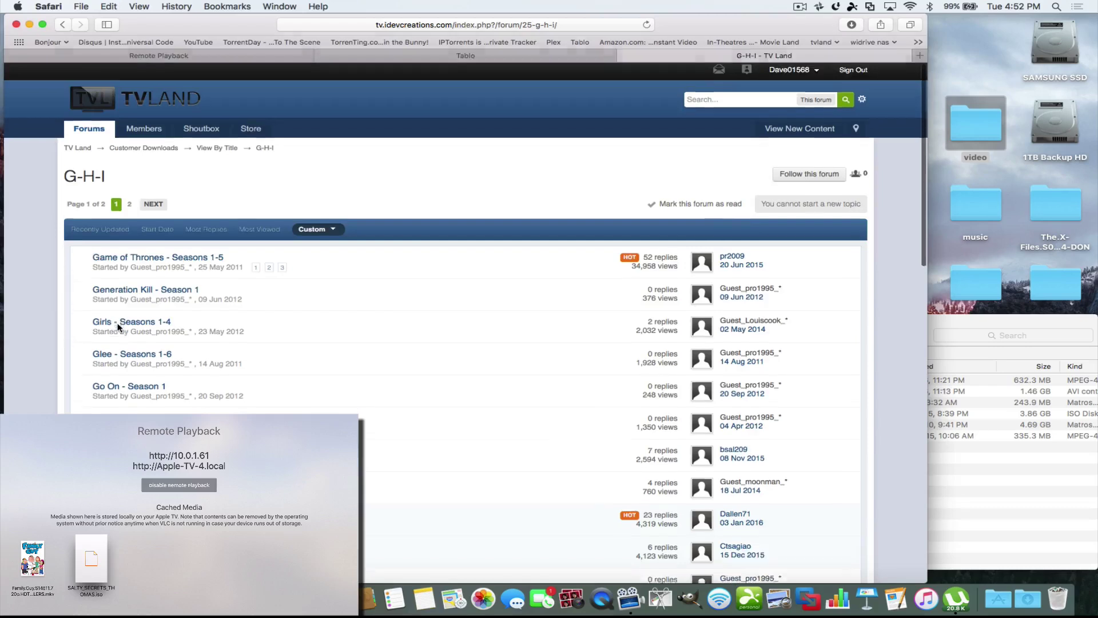
pyautogui.scroll(2, 118, 327)
pyautogui.scroll(-3, 119, 327)
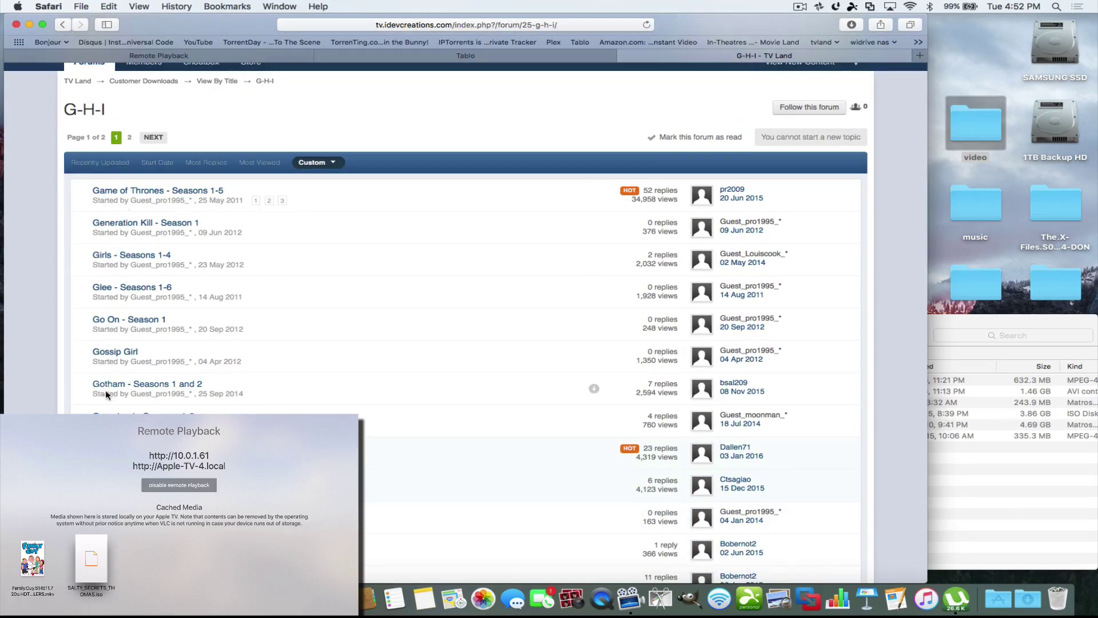
pyautogui.scroll(-4, 106, 395)
pyautogui.scroll(-2, 106, 394)
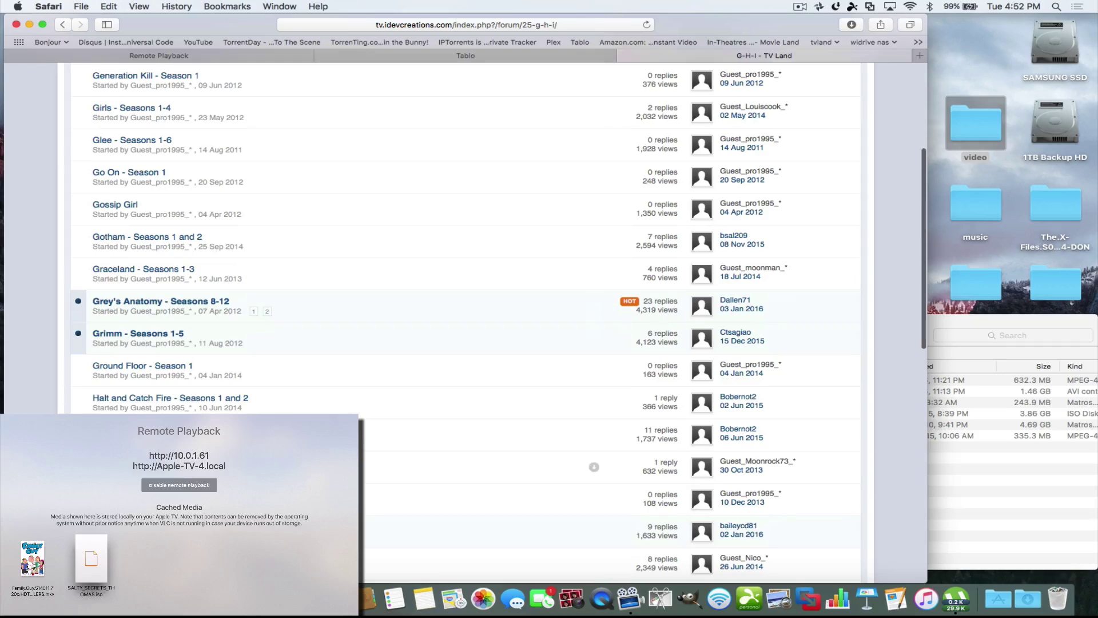
pyautogui.click(126, 430)
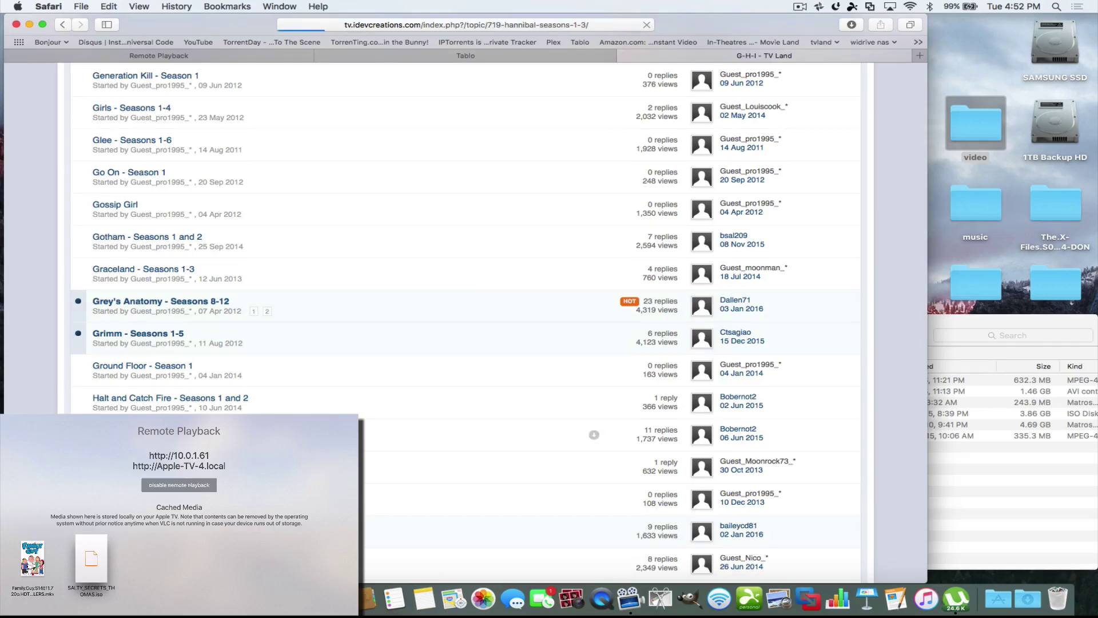
# Step: Copy the link of Hannibal season 3 episode 9, "...And the Woman Clothed with the Sun"
pyautogui.scroll(-10, 343, 403)
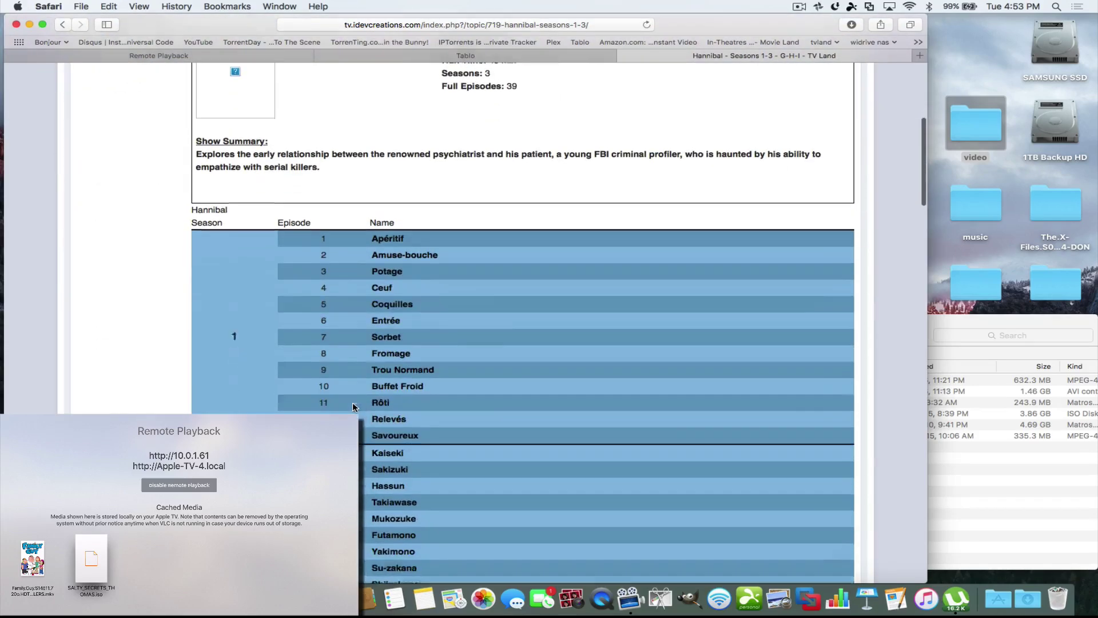
pyautogui.scroll(-7, 232, 299)
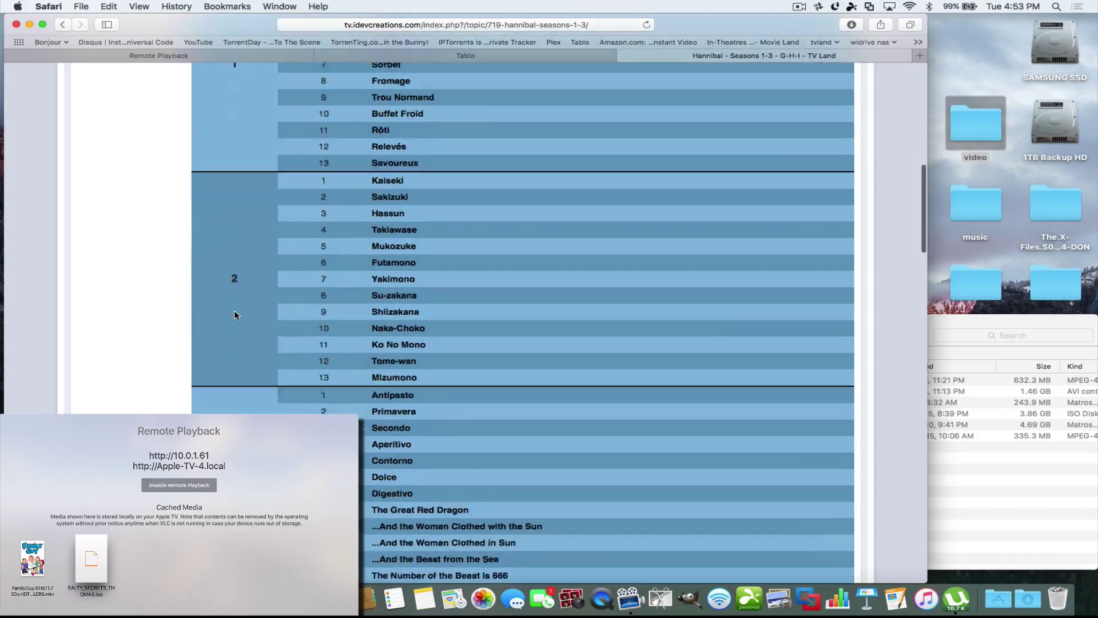
pyautogui.scroll(-2, 235, 314)
pyautogui.scroll(-4, 229, 383)
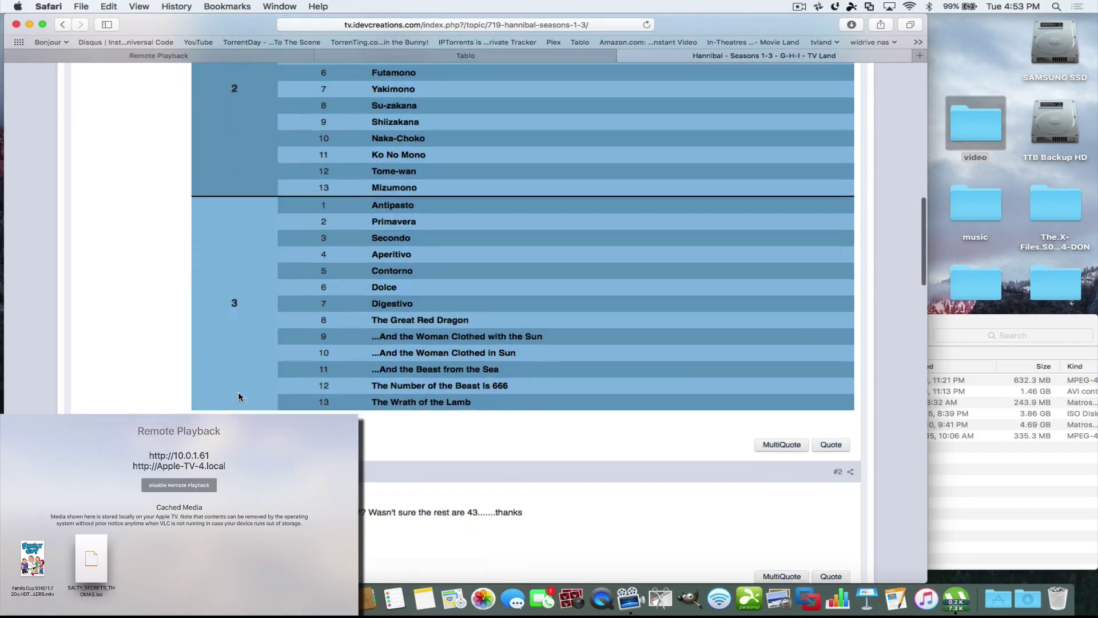
pyautogui.rightClick(421, 337)
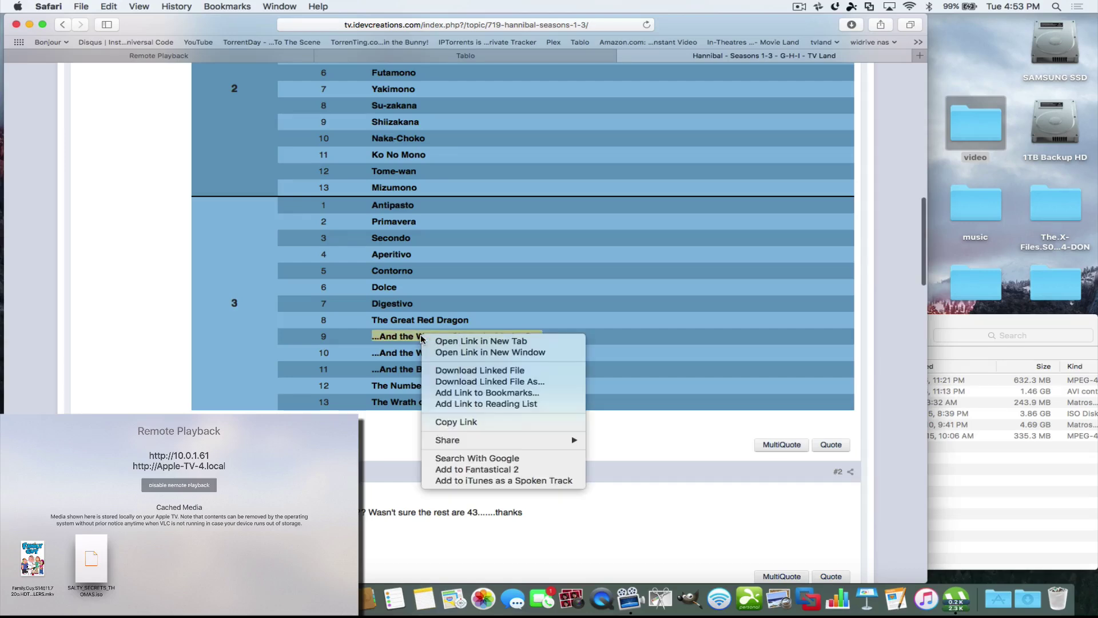
pyautogui.click(454, 425)
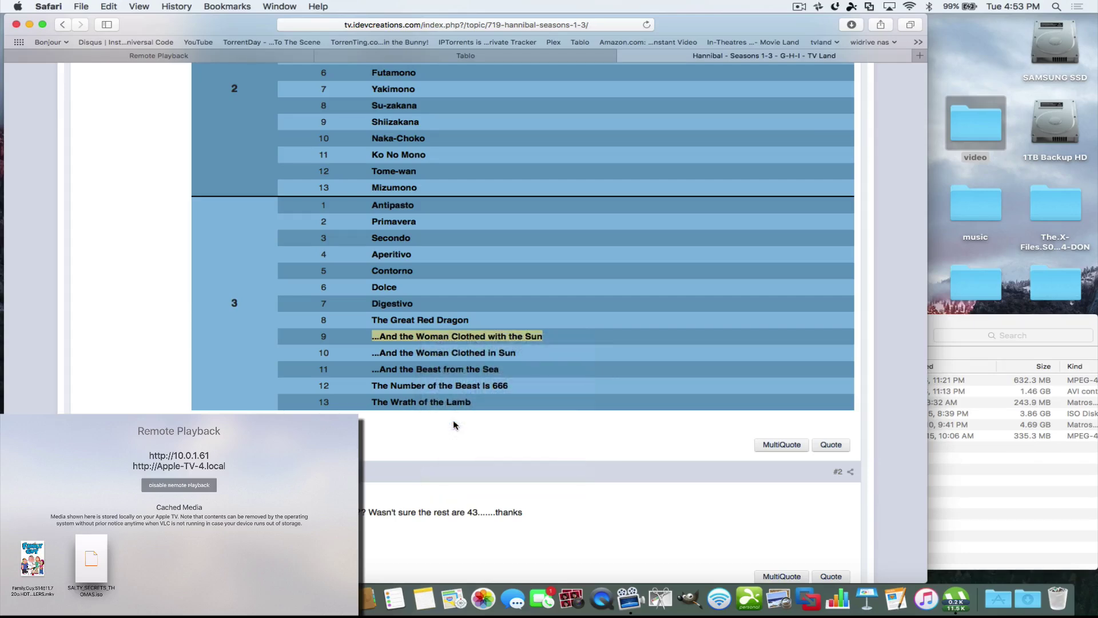
# Step: Paste the copied HannibalS03E09-TylerTVLand.mp4 link into the Remote Playback page's URL field and send it for playback
pyautogui.click(222, 57)
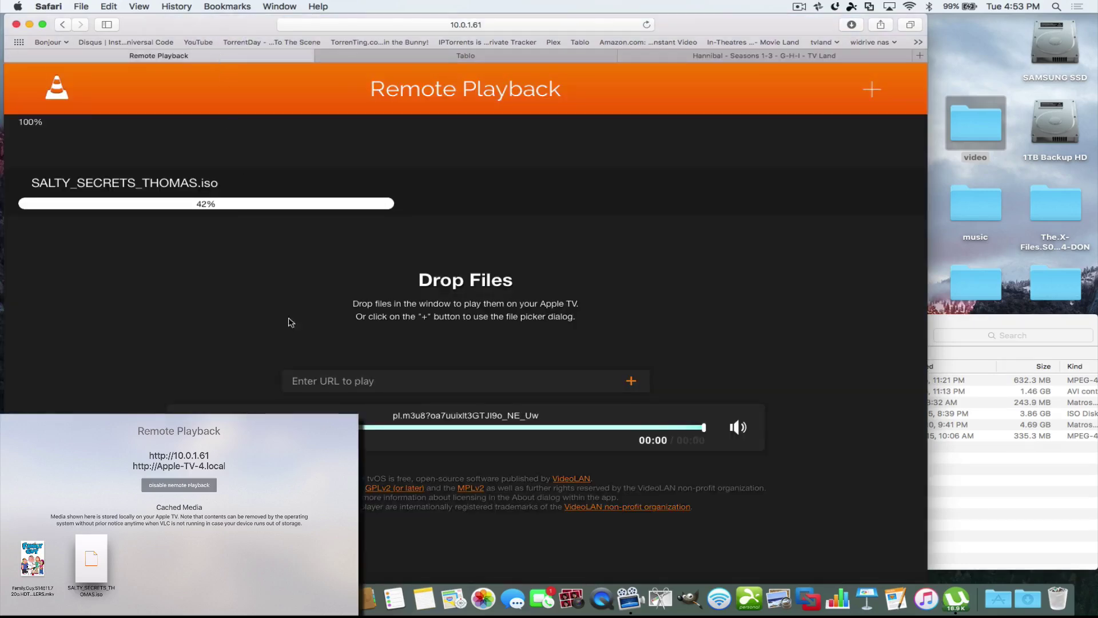
pyautogui.rightClick(322, 379)
pyautogui.click(343, 407)
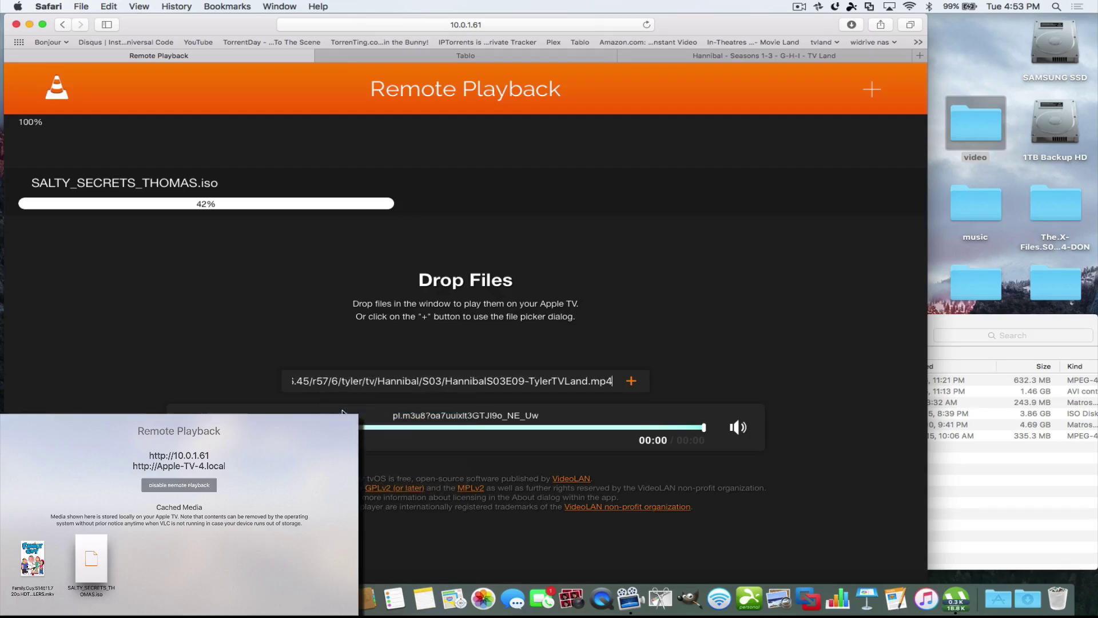
pyautogui.click(630, 381)
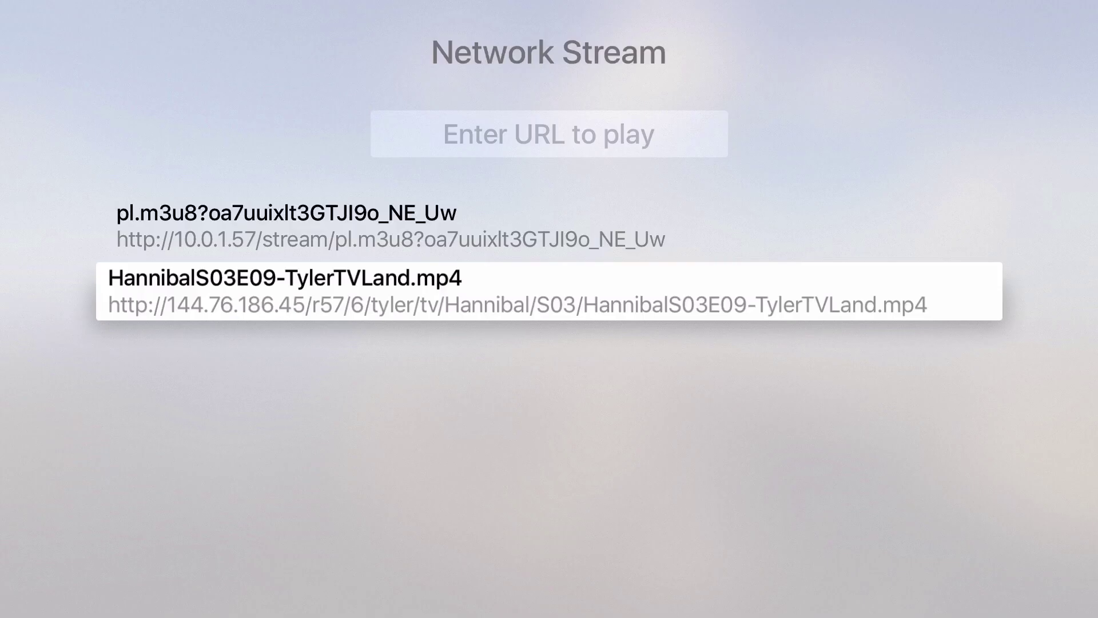
# Step: Delete the HannibalS03E09-TylerTVLand.mp4 entry from VLC's Network Stream list on the Apple TV
pyautogui.press('Return')
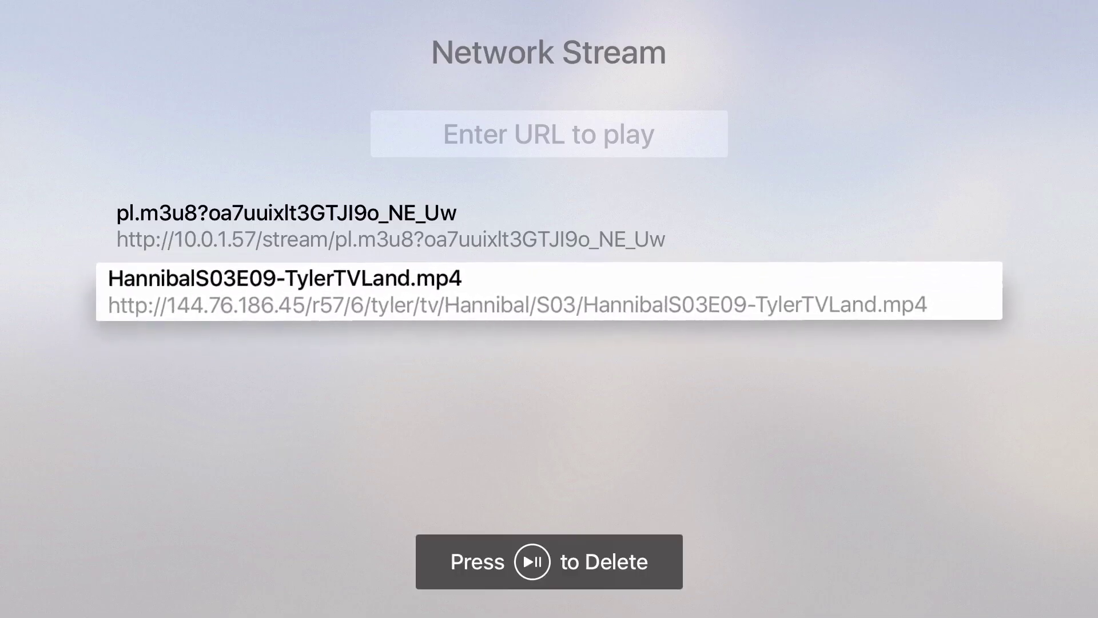
pyautogui.press('space')
pyautogui.press('Return')
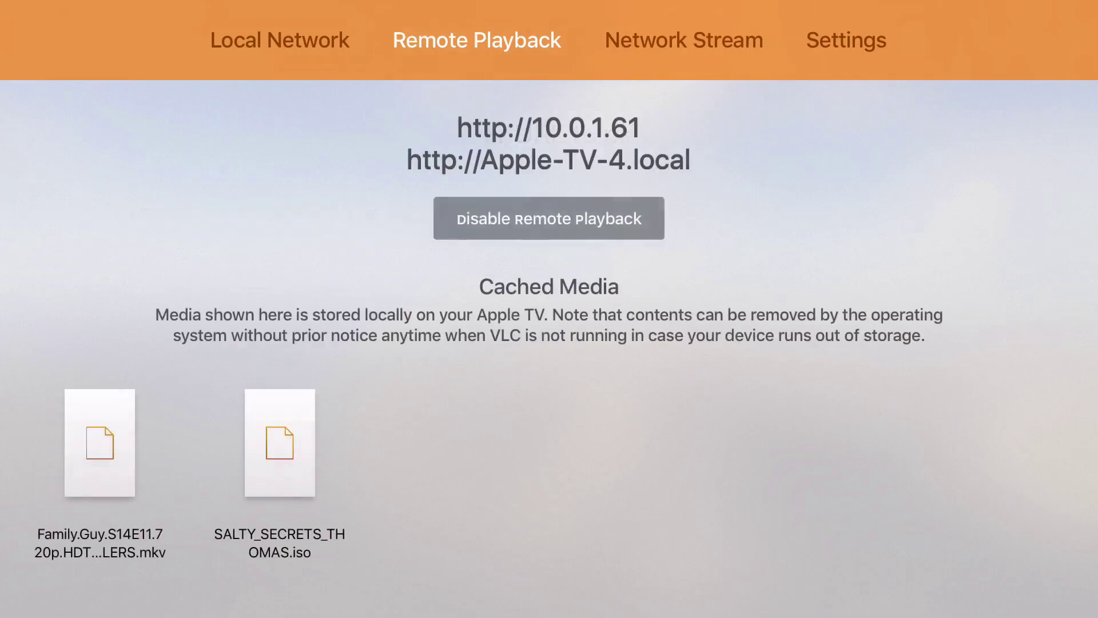
# Step: Look over the Family Guy MKV and SALTY_SECRETS_THOMAS.iso items under Cached Media on the Remote Playback page
pyautogui.press('Down')
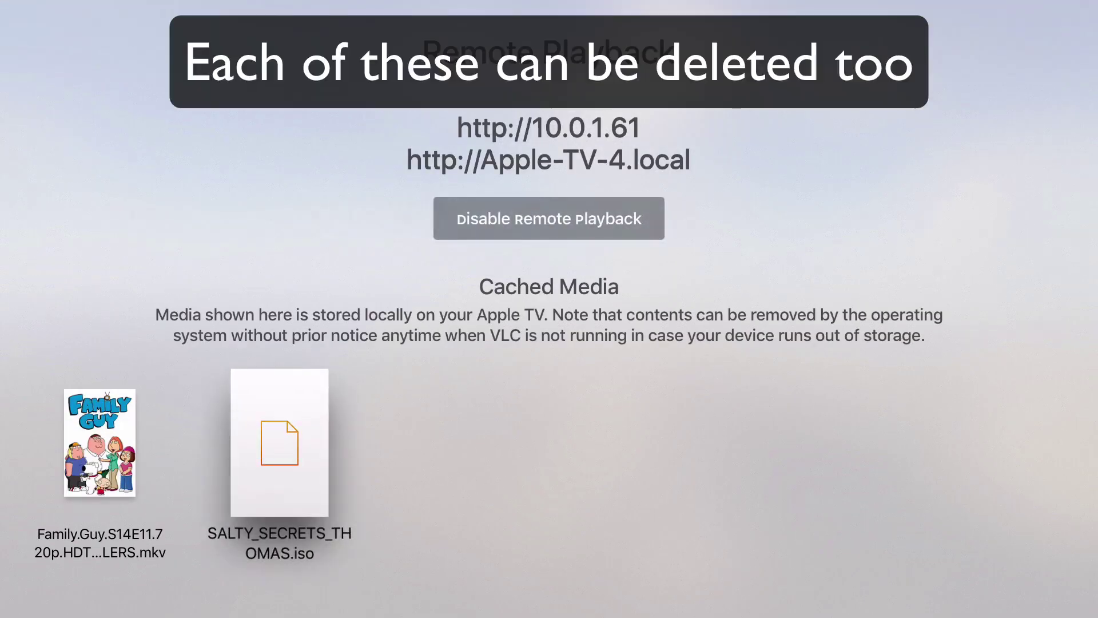
pyautogui.press('Left')
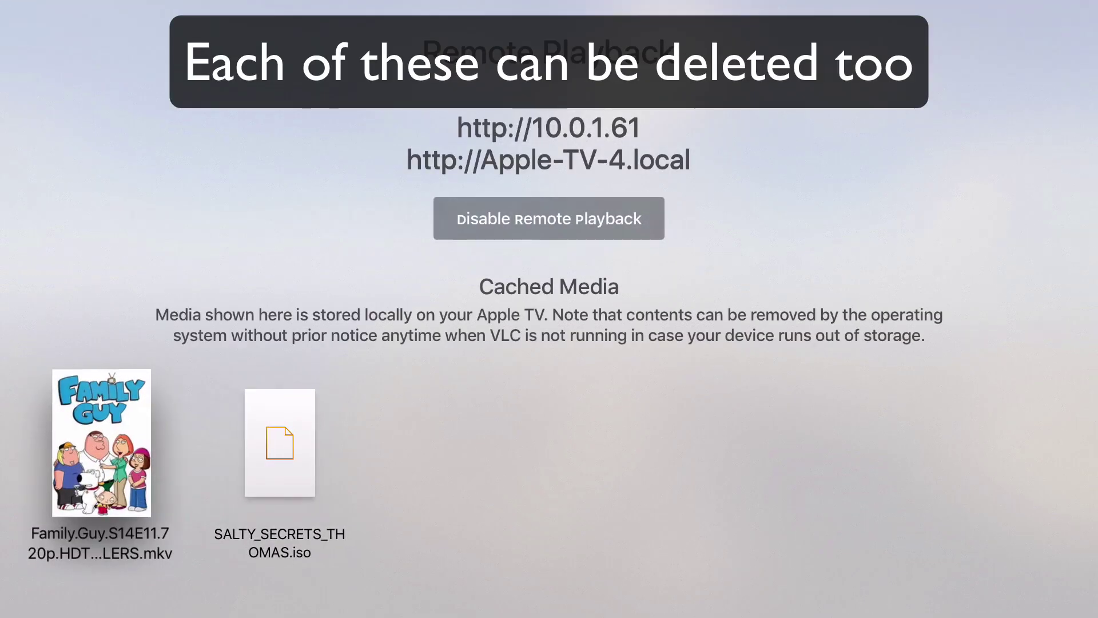
pyautogui.press('Right')
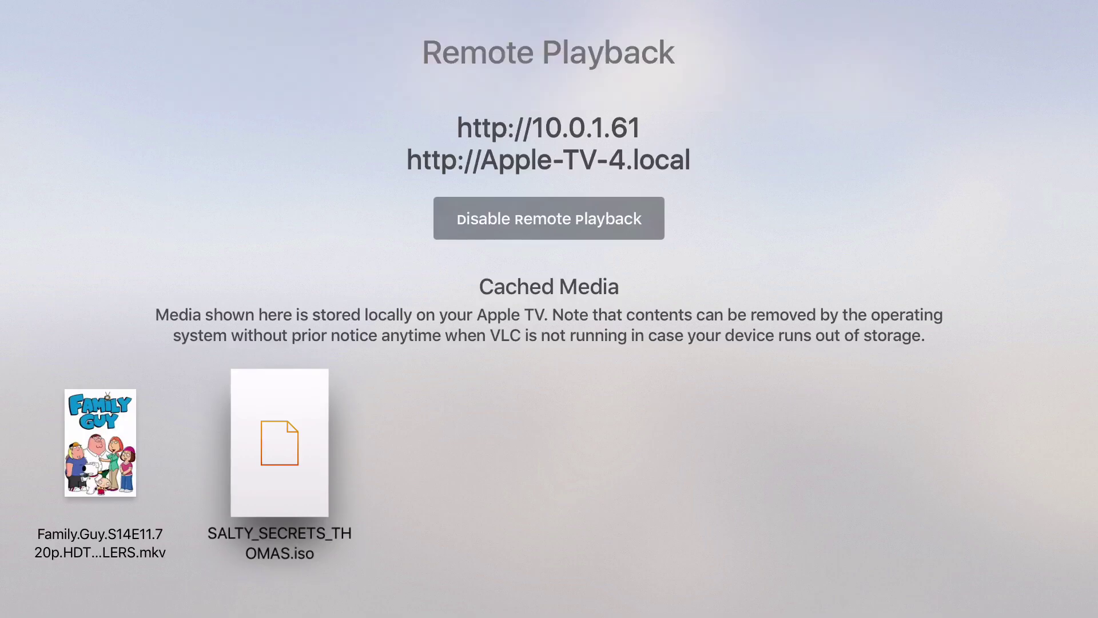
pyautogui.press('Up')
pyautogui.press('Left')
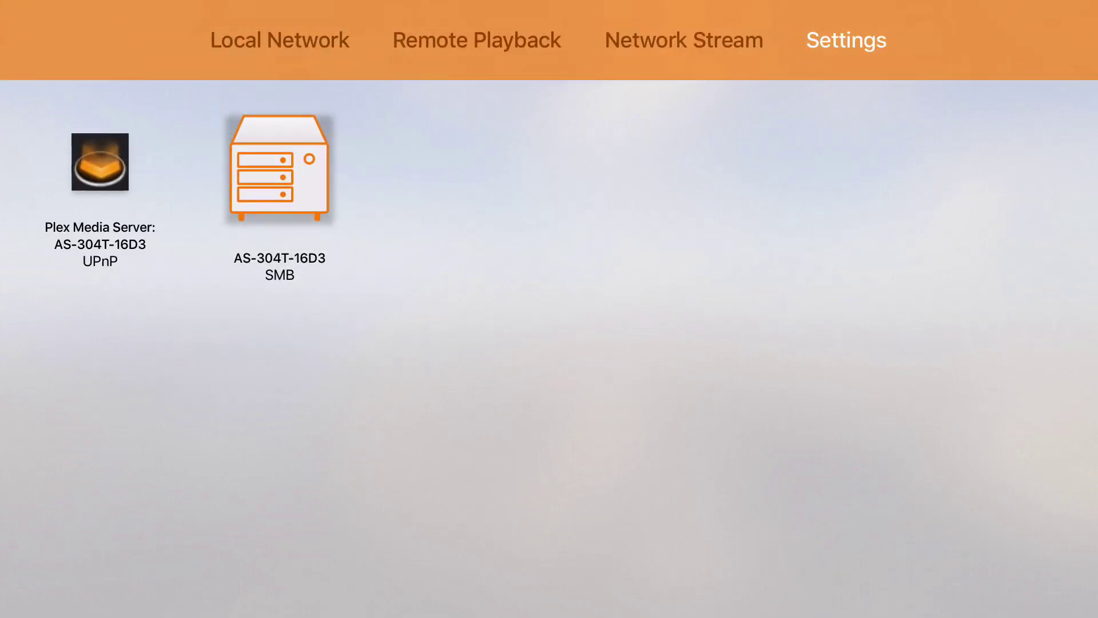
# Step: Review VLC's Network Stream, Remote Playback and Settings pages, finishing on the Local Network page
pyautogui.press('Left')
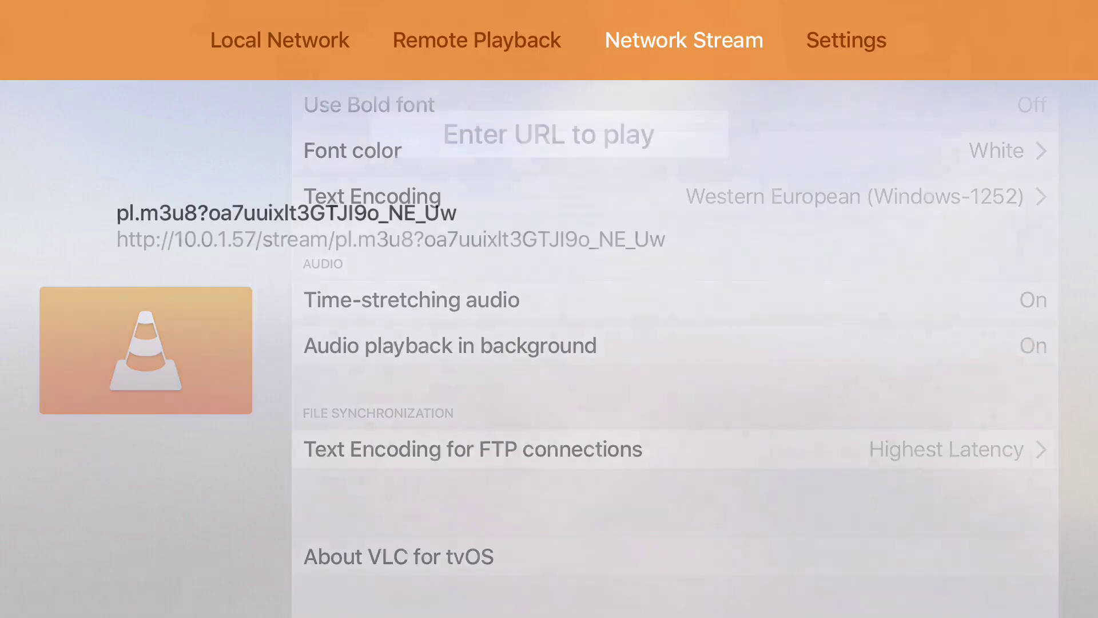
pyautogui.press('Left')
pyautogui.press('Left')
pyautogui.press('Right')
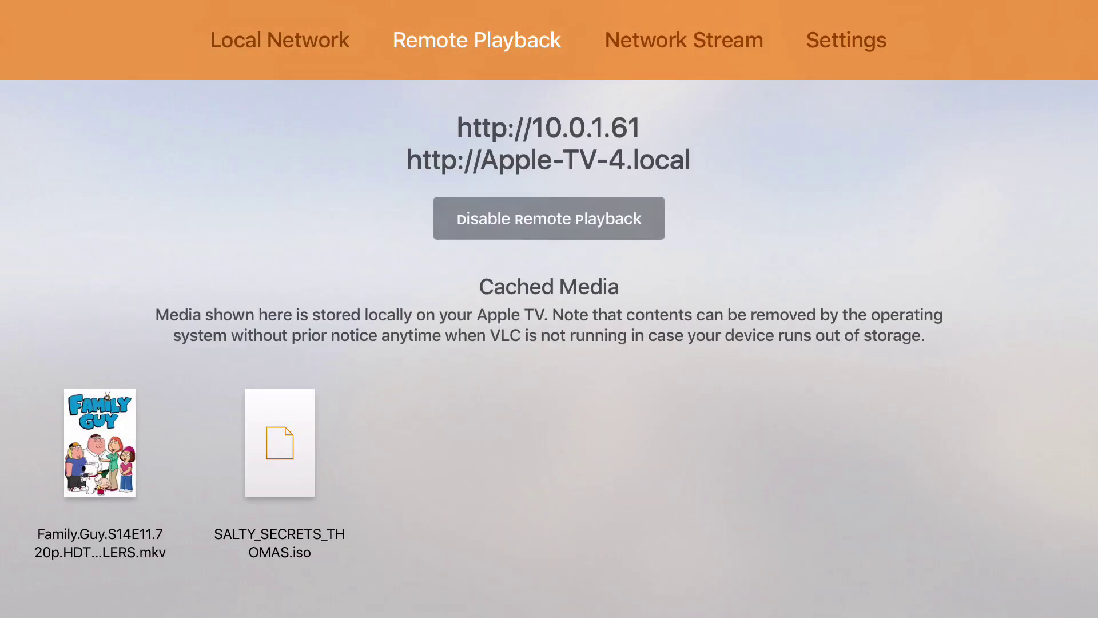
pyautogui.press('Right')
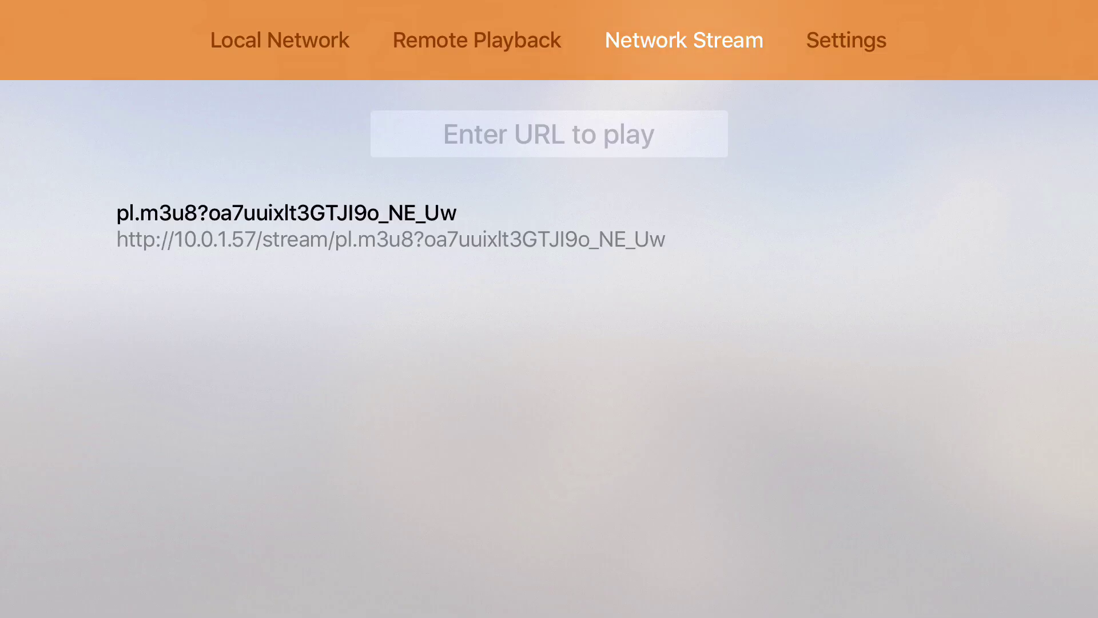
pyautogui.press('Right')
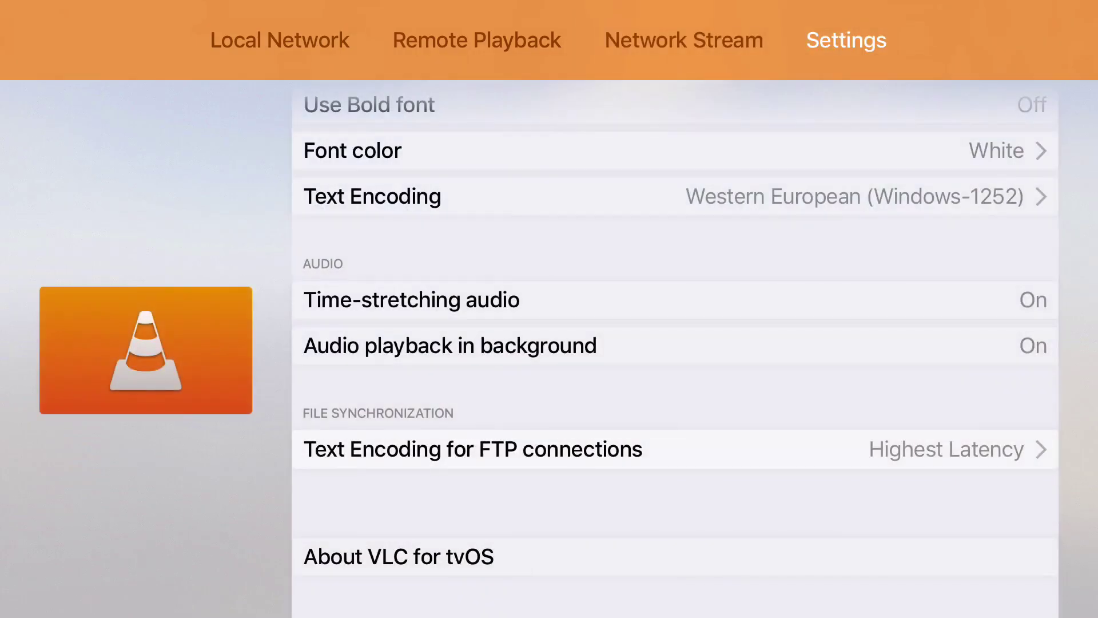
pyautogui.press('Left')
pyautogui.press('Left')
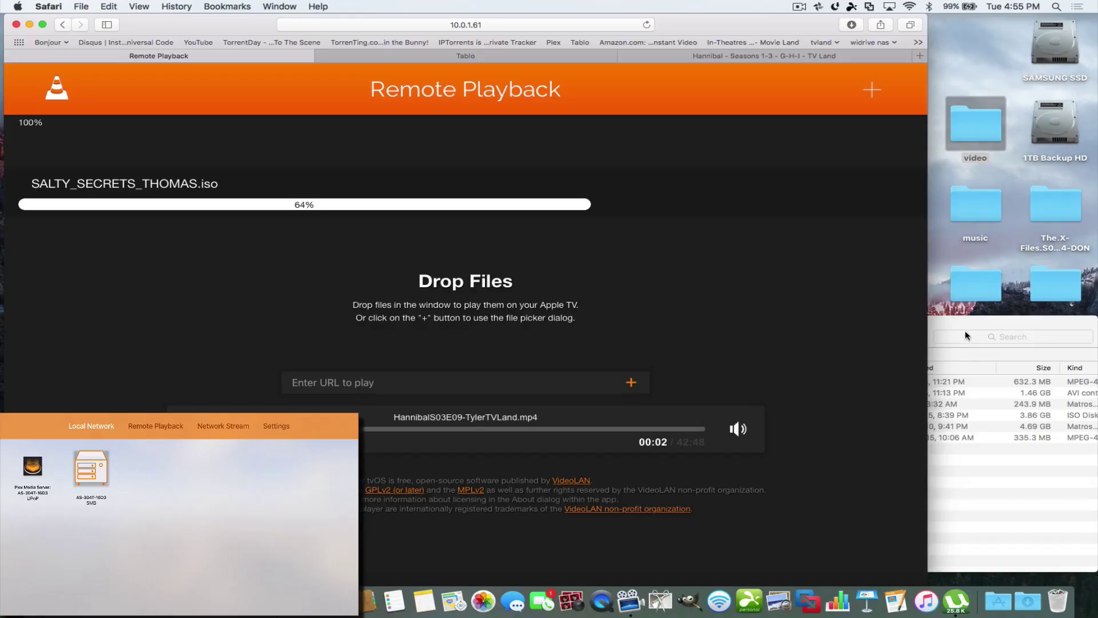
# Step: Upload all MP3 files from the desktop's music folder to the Remote Playback page, closing the Finder windows used
pyautogui.click(961, 327)
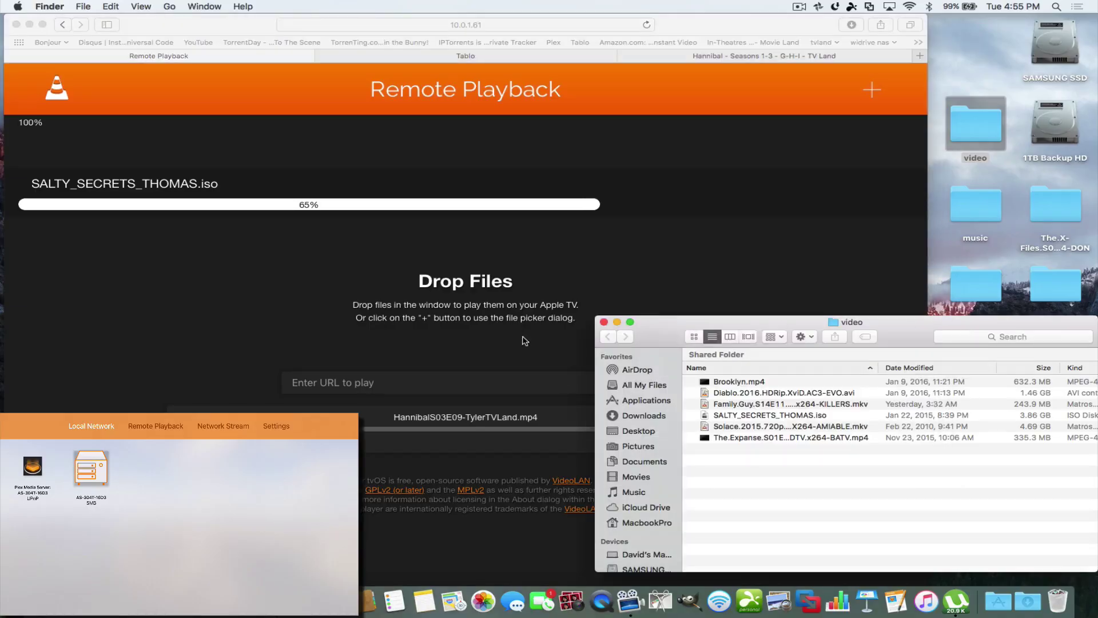
pyautogui.click(603, 321)
pyautogui.click(968, 220)
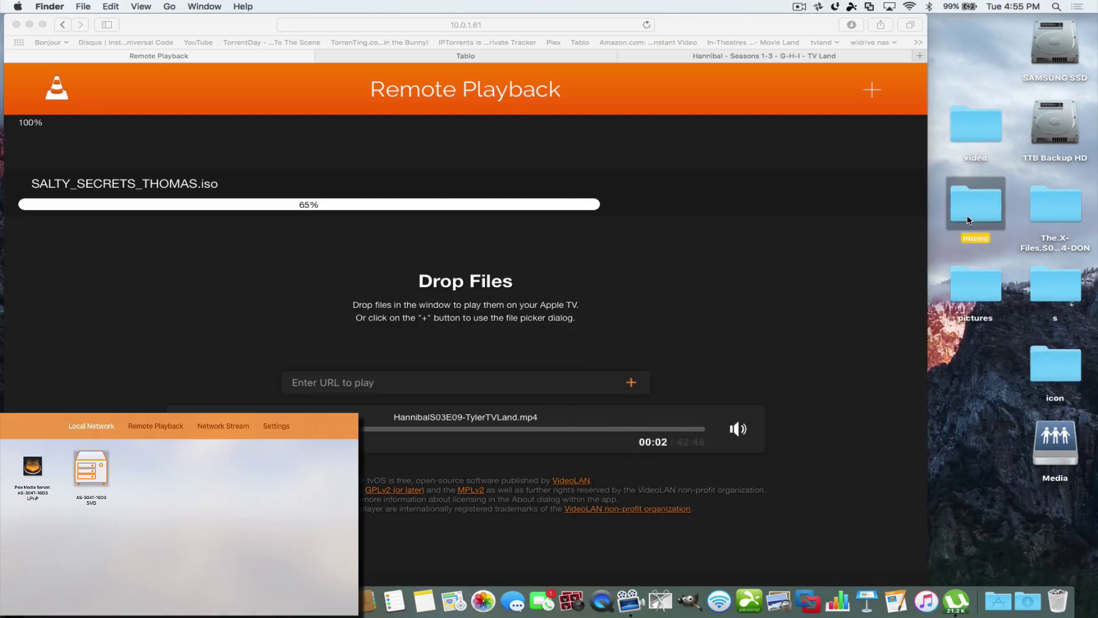
pyautogui.doubleClick(968, 220)
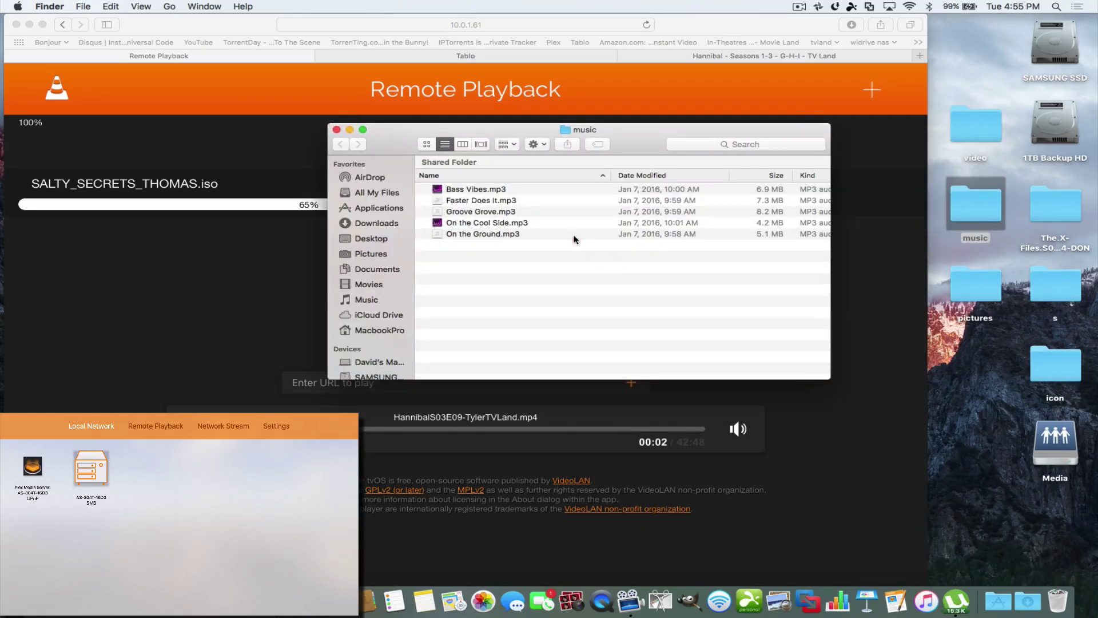
pyautogui.press('super+a')
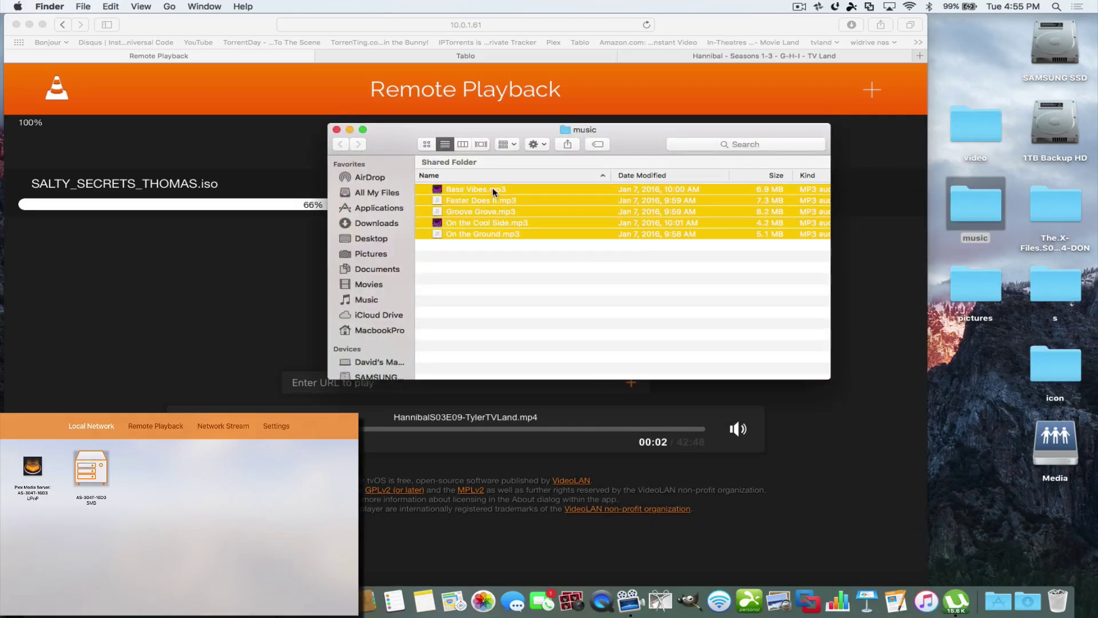
pyautogui.moveTo(495, 191); pyautogui.dragTo(209, 287)
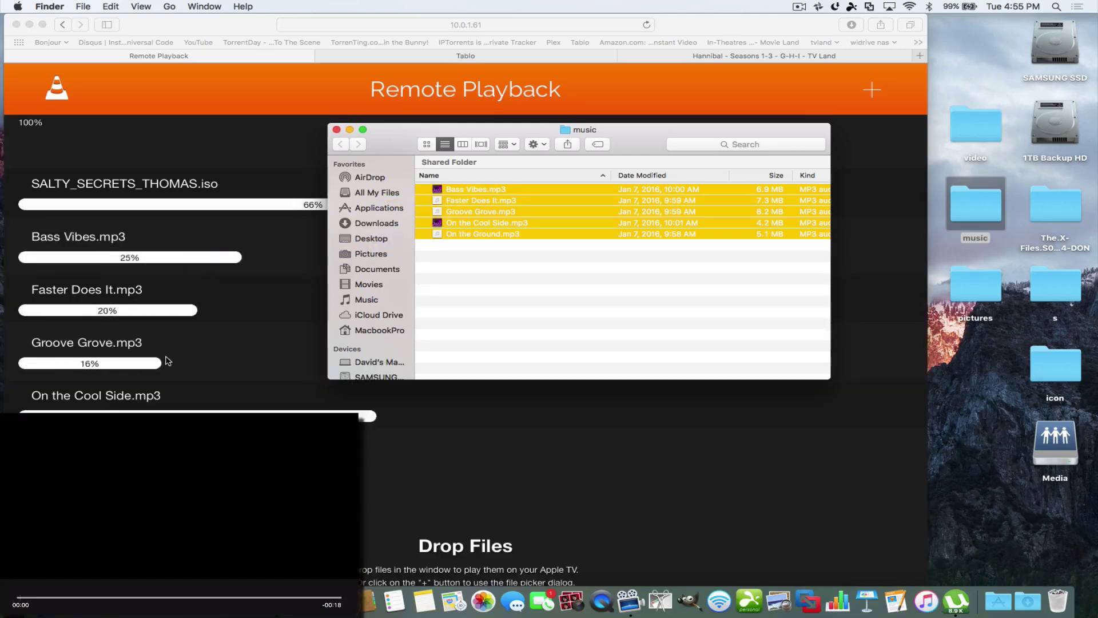
pyautogui.click(337, 130)
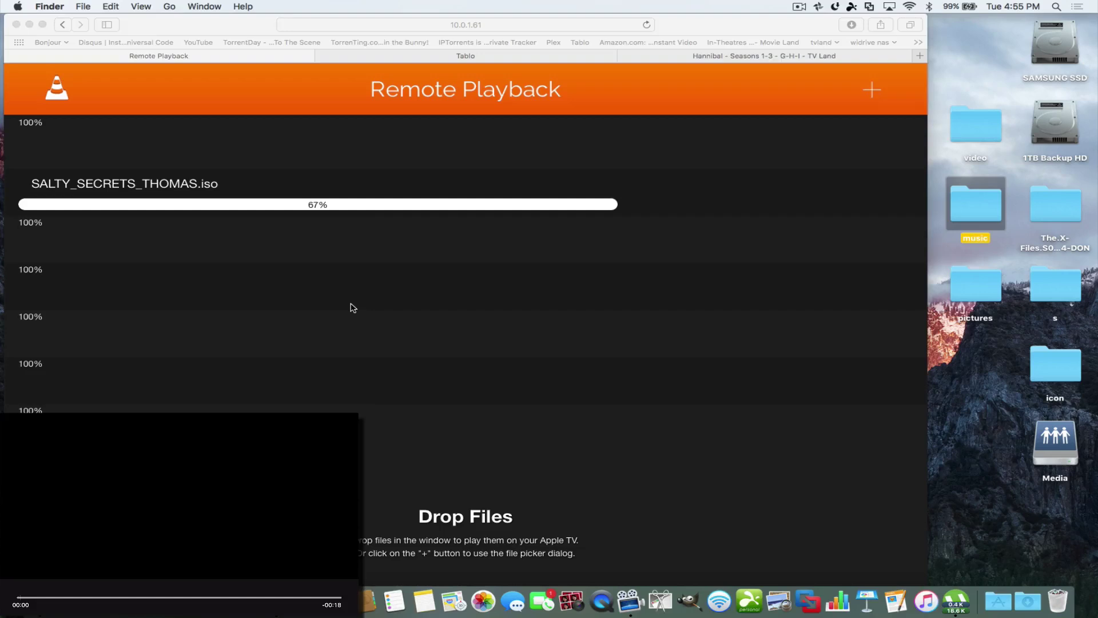
# Step: Try selecting several files from the desktop's video folder with the Remote Playback page's file picker, and cancel the selection
pyautogui.click(872, 89)
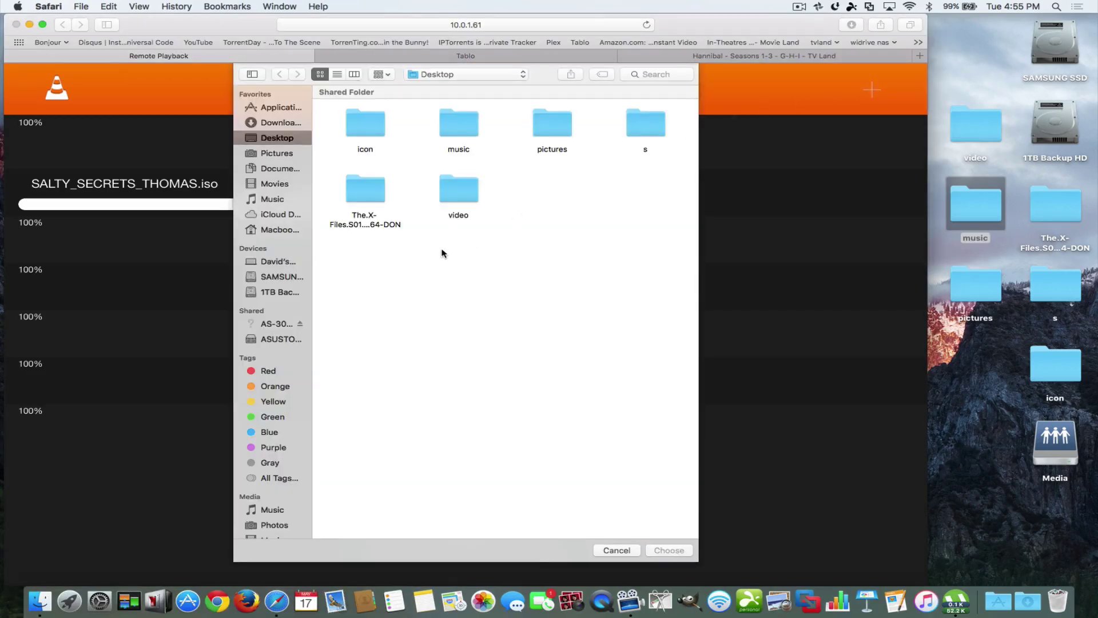
pyautogui.doubleClick(458, 195)
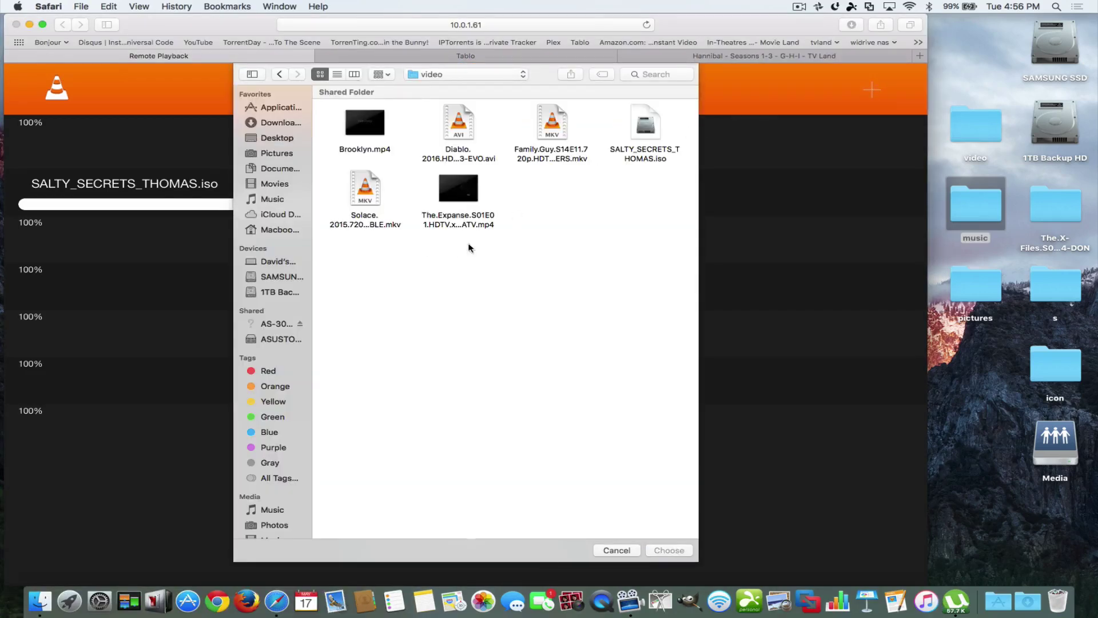
pyautogui.moveTo(460, 265); pyautogui.dragTo(650, 104)
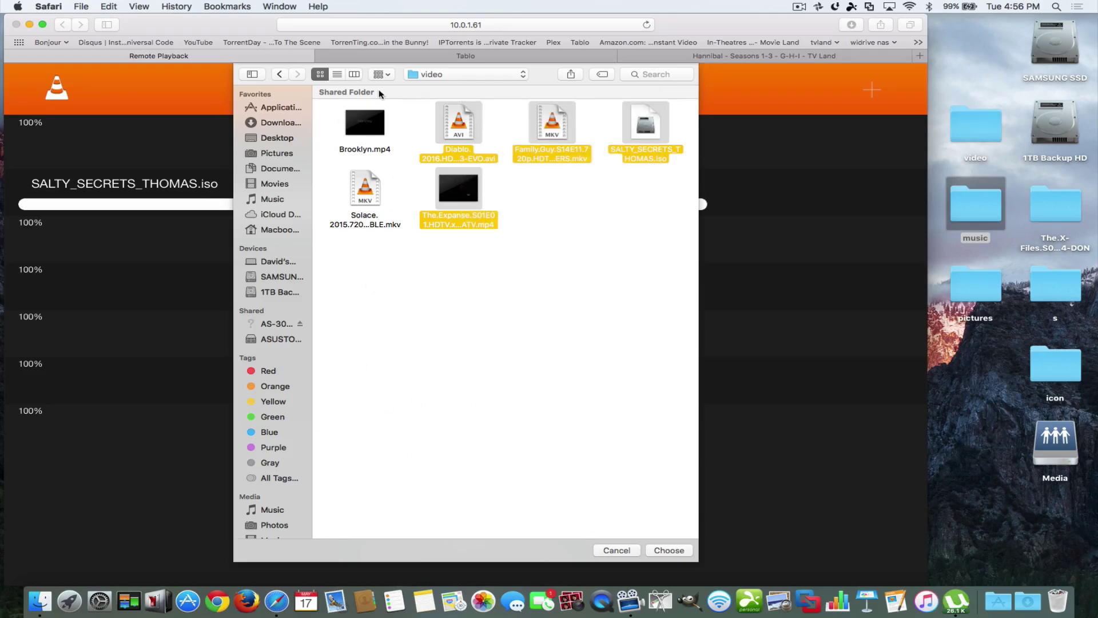
pyautogui.click(614, 552)
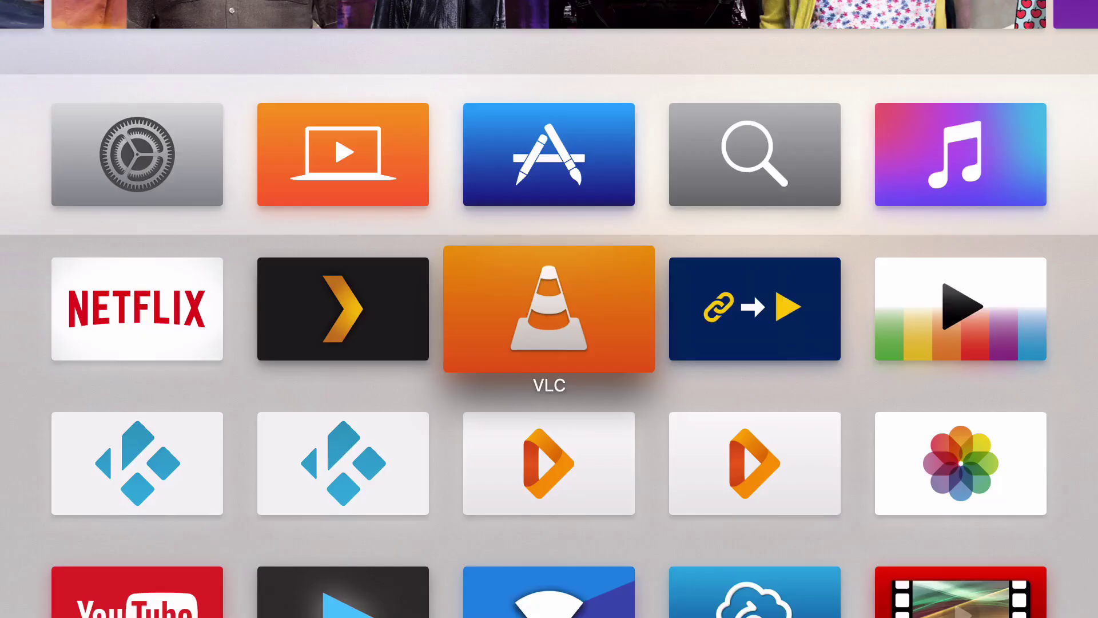
# Step: Look over VLC's Local Network, Remote Playback and Network Stream pages on the Apple TV
pyautogui.press('Up')
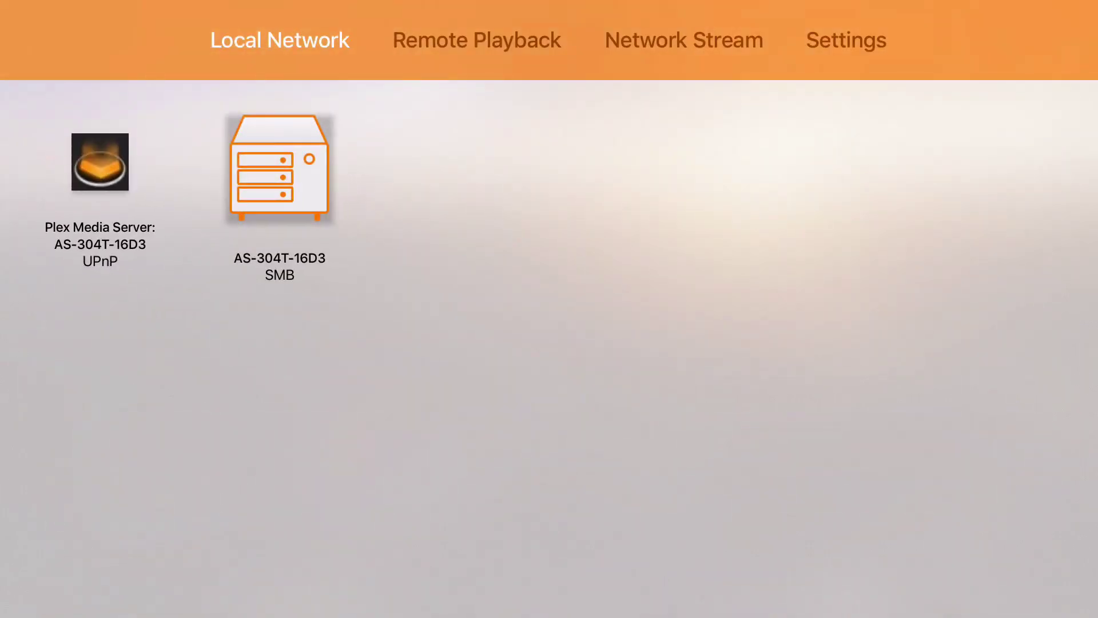
pyautogui.press('Right')
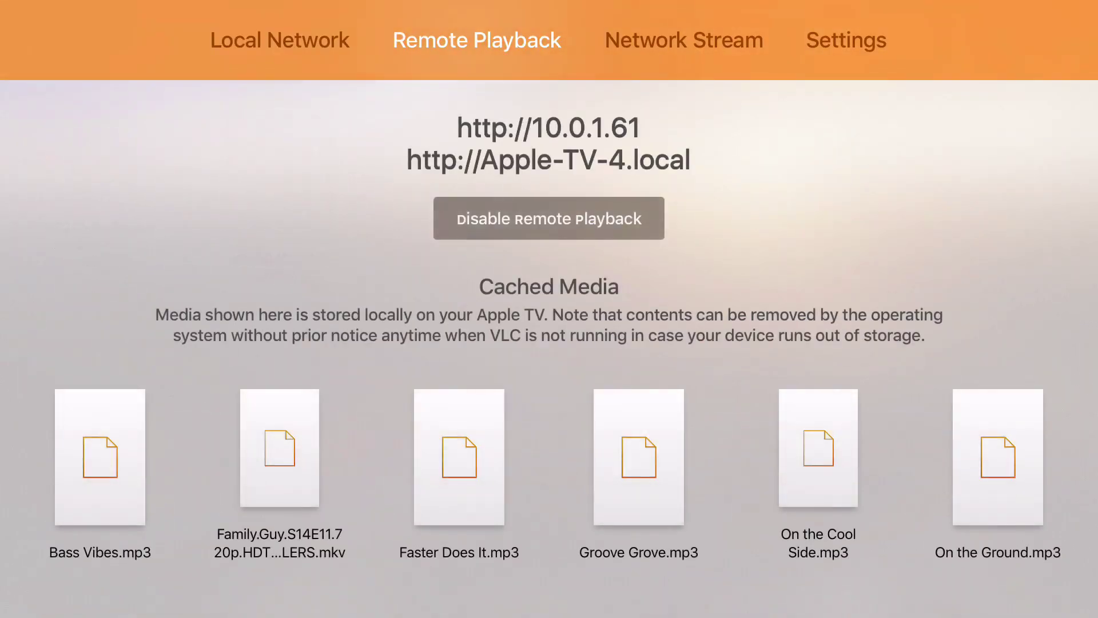
pyautogui.press('Right')
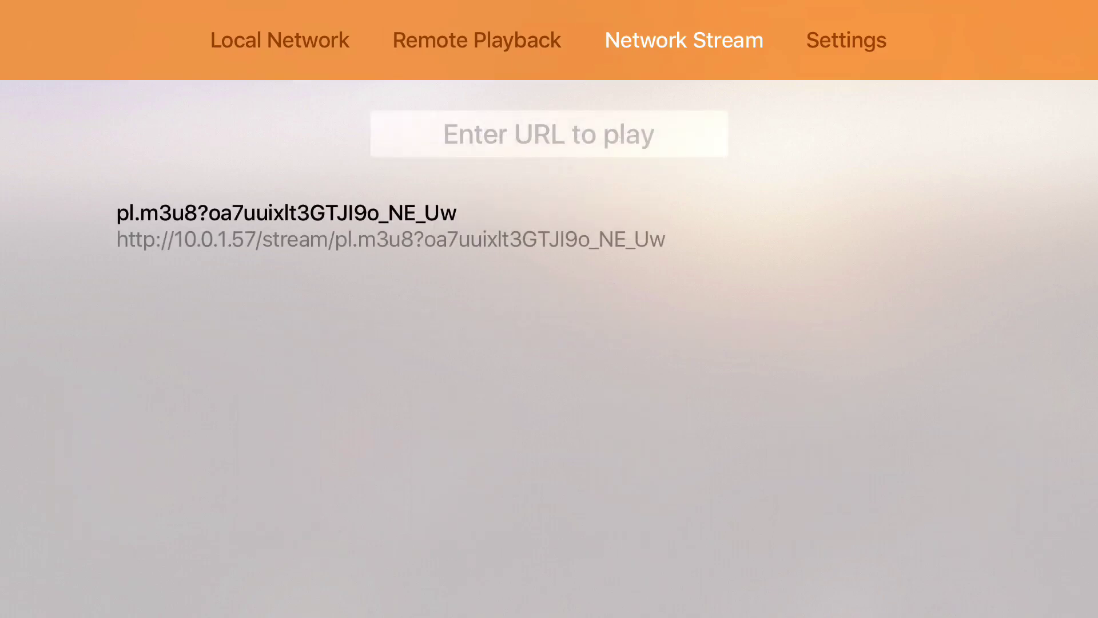
# Step: Review the generic, video and subtitle options on VLC's Settings page
pyautogui.press('Right')
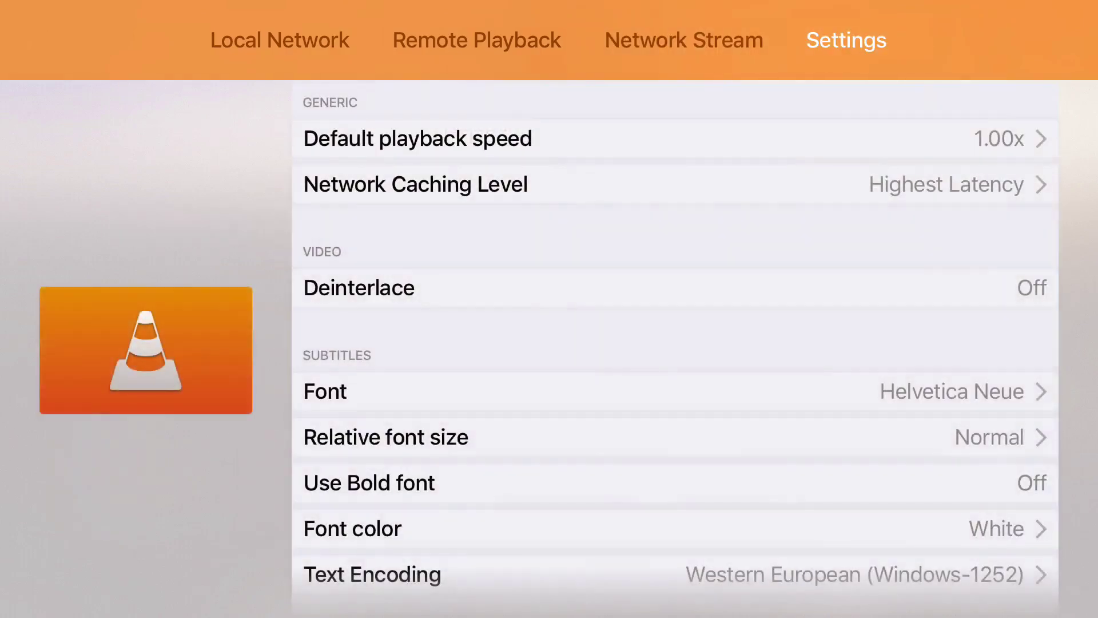
pyautogui.press('Down')
pyautogui.press('Down')
pyautogui.press('Down')
pyautogui.press('Down')
pyautogui.press('Down')
pyautogui.press('Down')
pyautogui.press('Down')
pyautogui.press('Down')
pyautogui.press('Down')
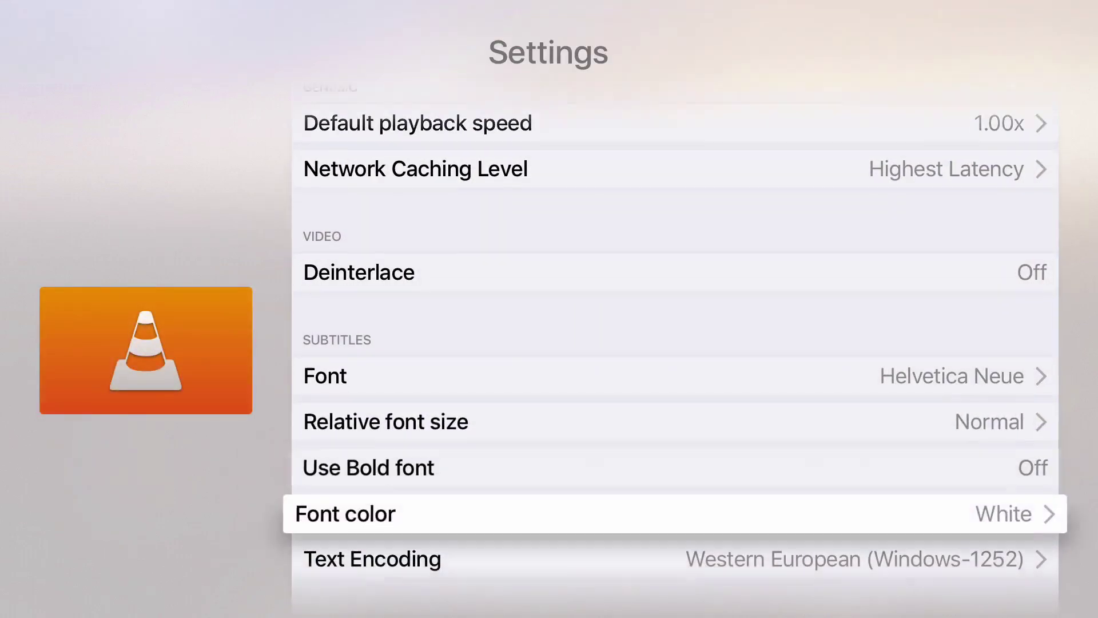